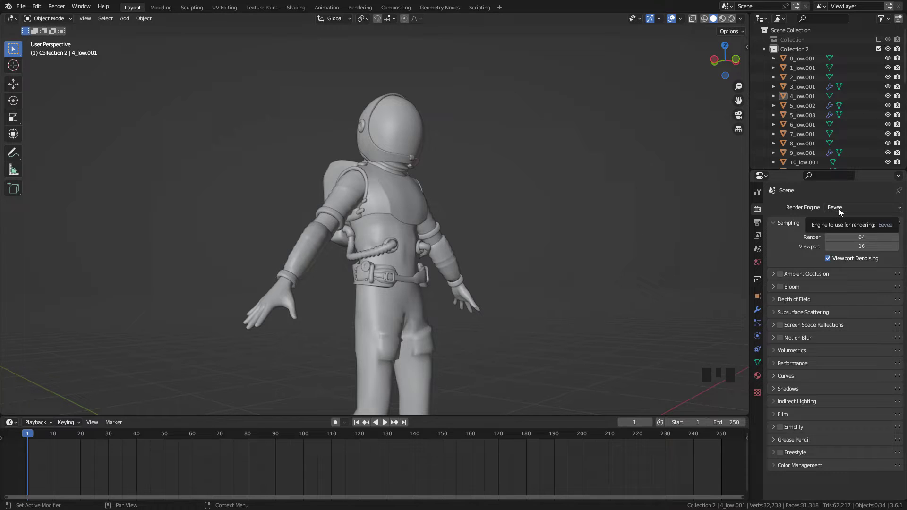
Switch to Rendered shading and set the world Color to an Environment Texture loading forest.exr
left_click(731, 19)
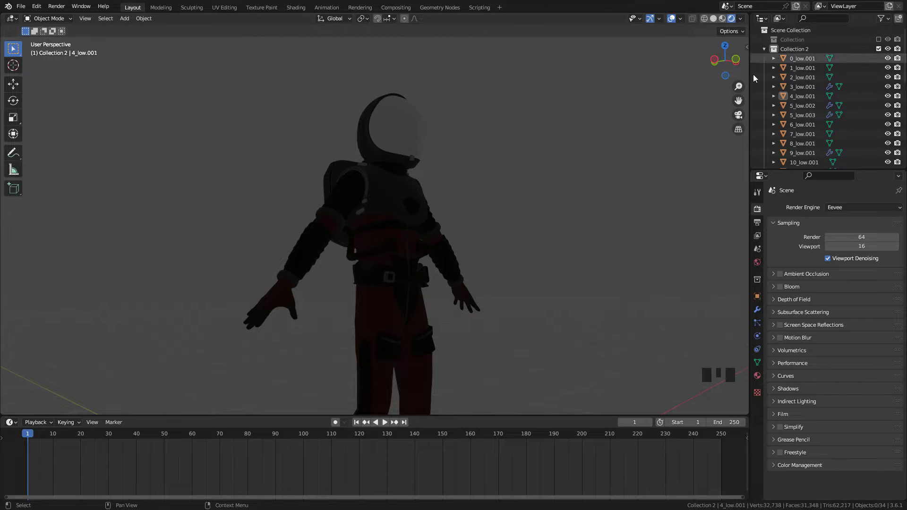
left_click(757, 262)
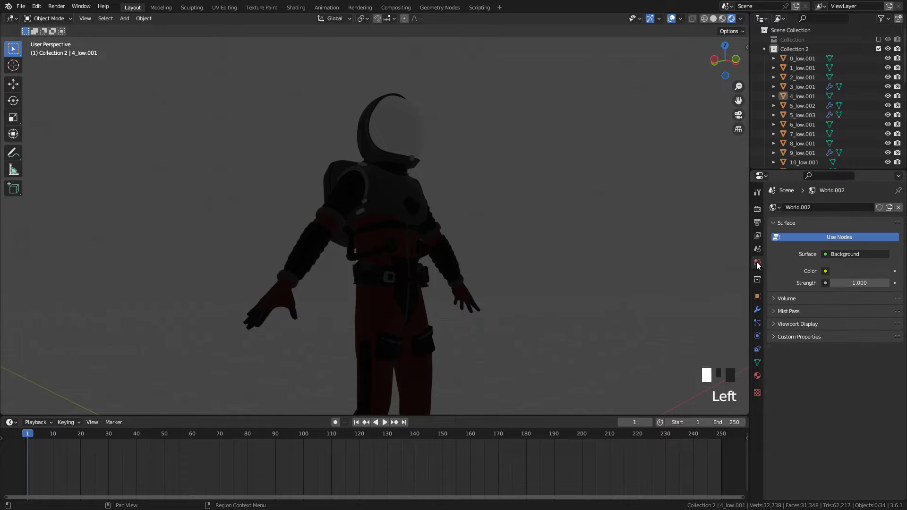
left_click(825, 271)
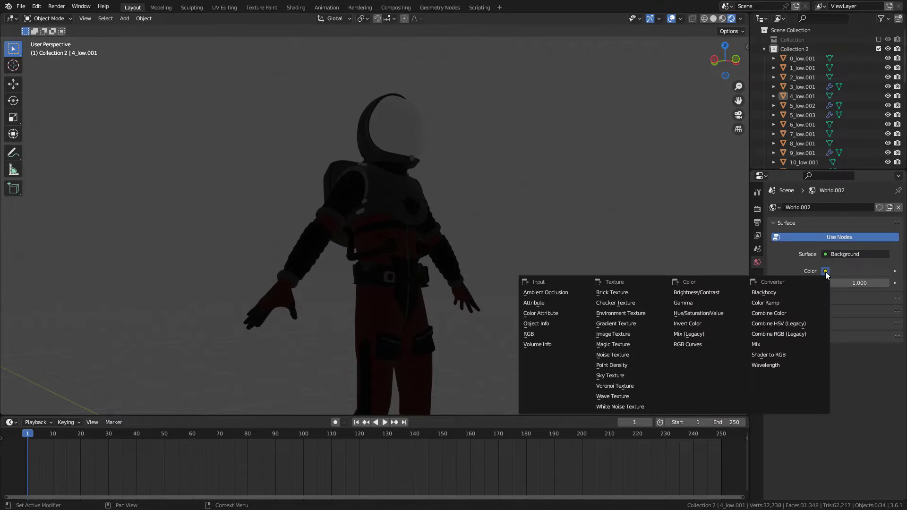
left_click(648, 315)
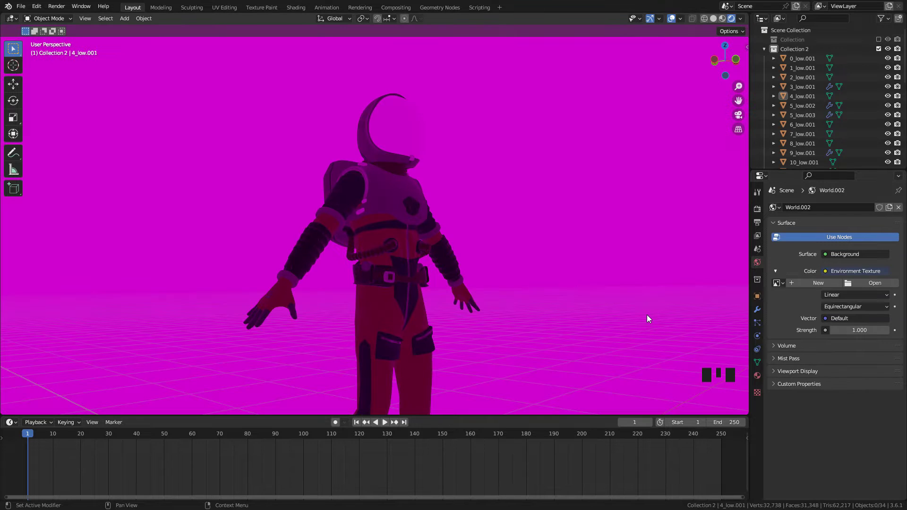
left_click(865, 283)
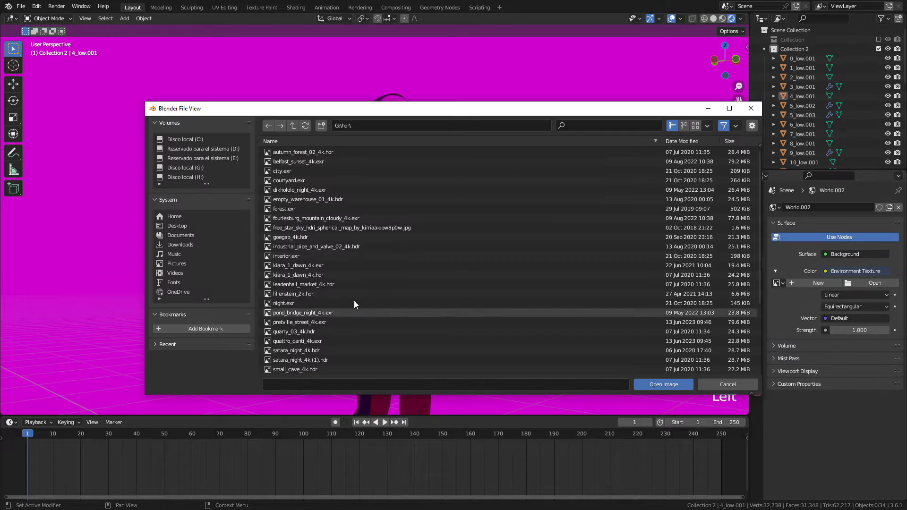
left_click(318, 209)
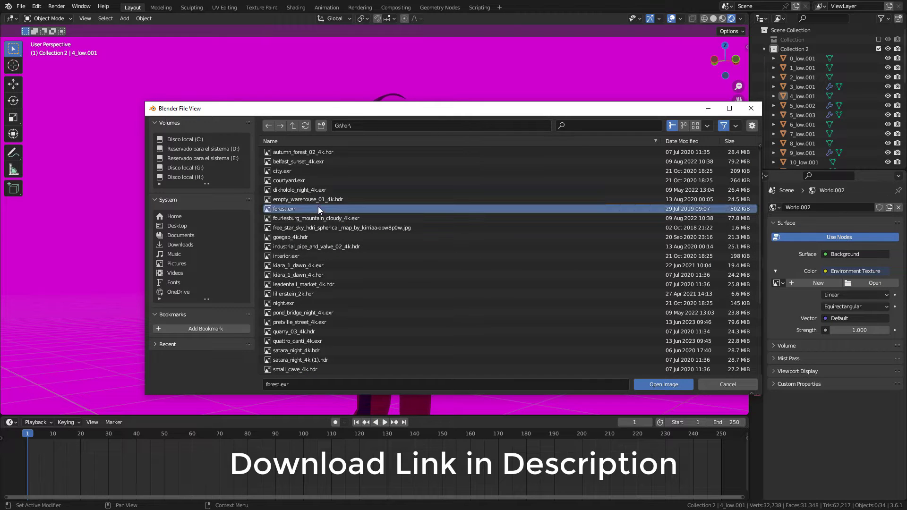
double_click(324, 208)
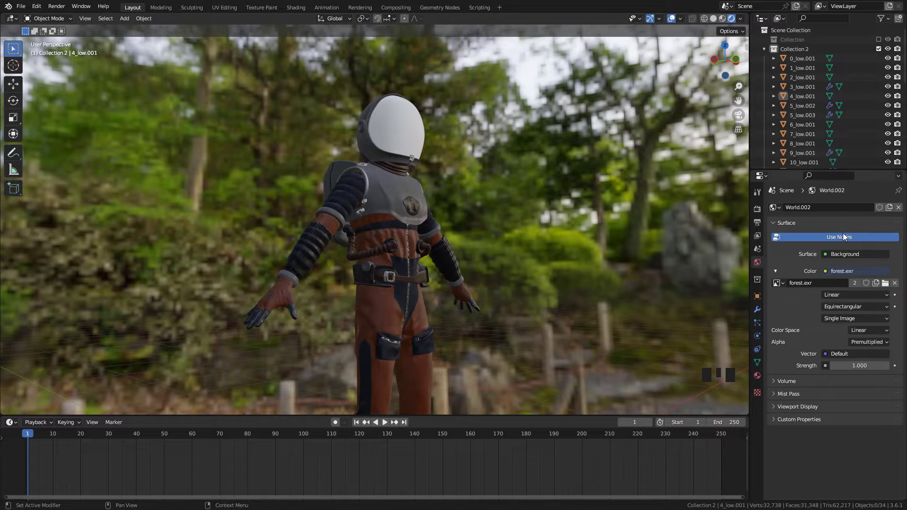
Turn on Eevee's Ambient Occlusion and Screen Space Reflections in Render properties
left_click(757, 209)
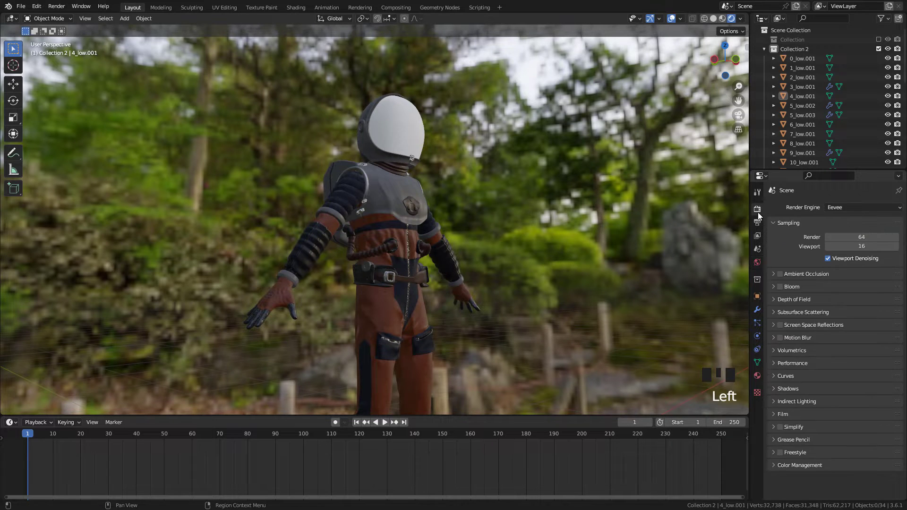
left_click(779, 274)
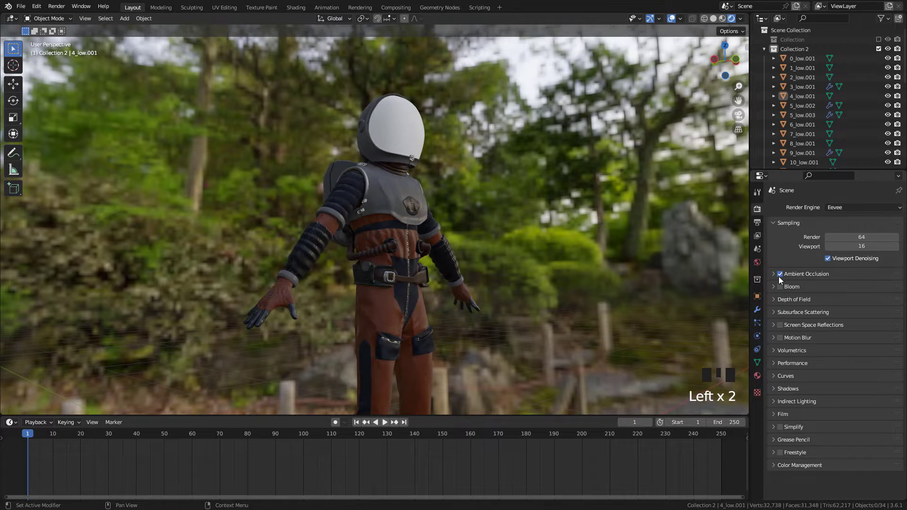
left_click(780, 325)
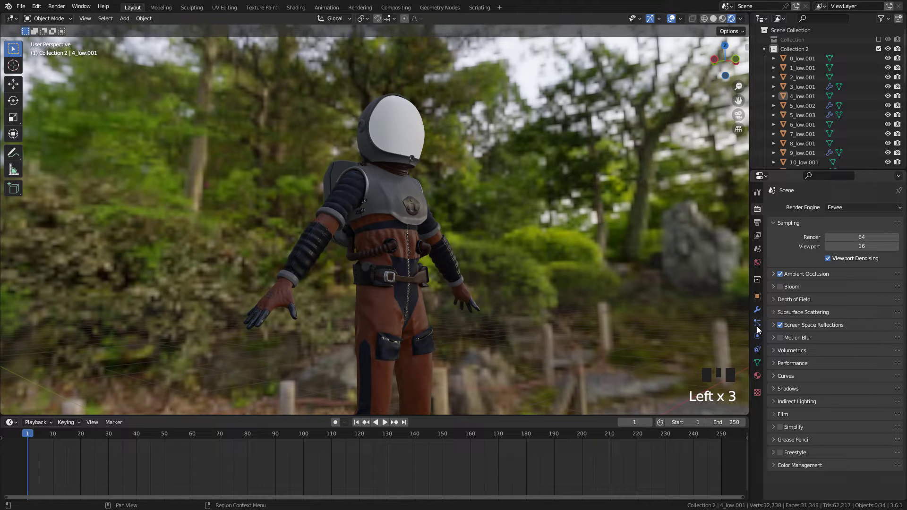
Open Preferences and search the add-ons for 'WRA' to find Node Wrangler
left_click(36, 6)
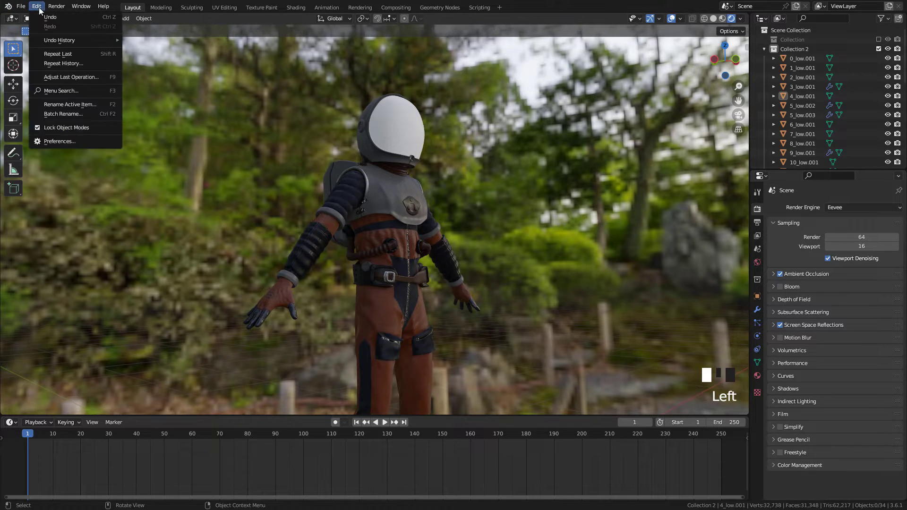
left_click(61, 141)
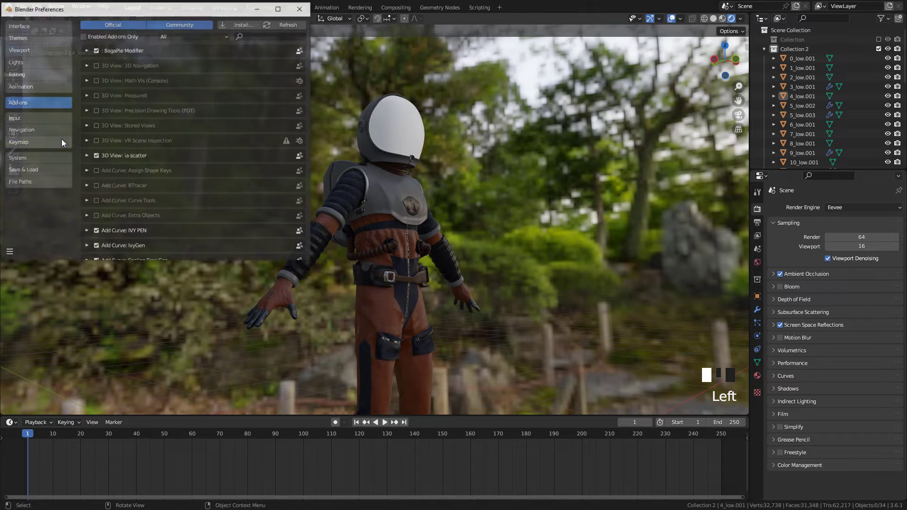
left_click(251, 35)
type("WRA")
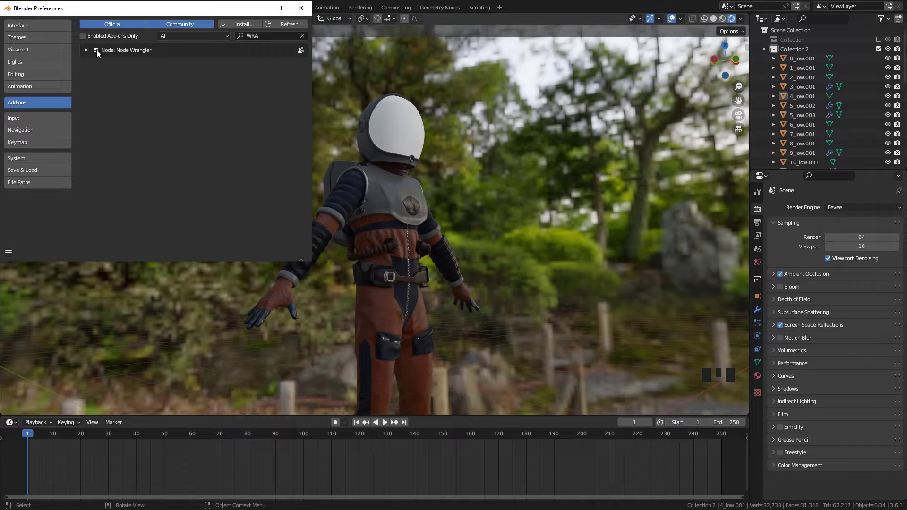
Close Preferences, select the helmet visor and make the bottom area an enlarged Shader Editor
left_click(301, 9)
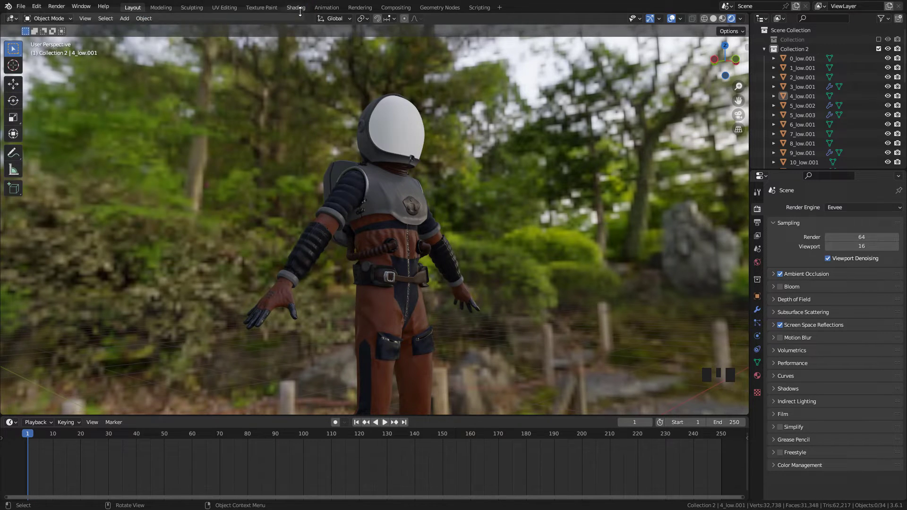
left_click(416, 141)
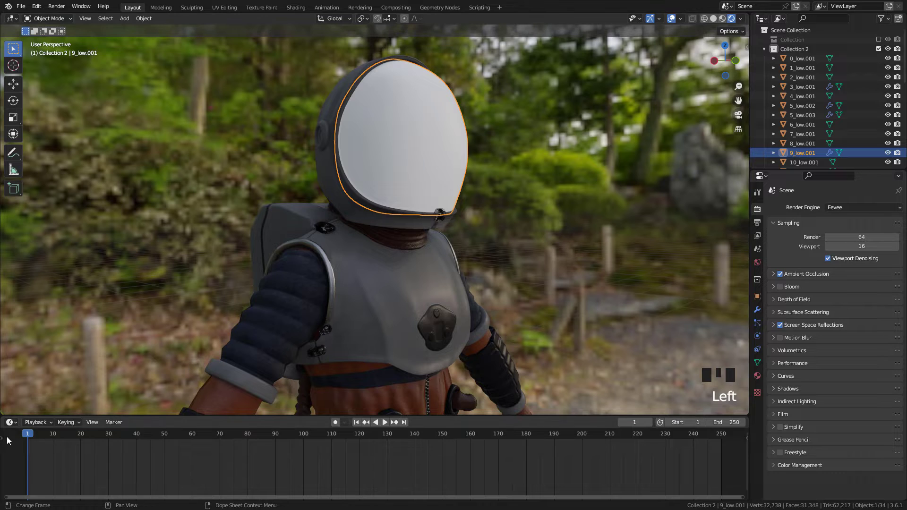
left_click(9, 422)
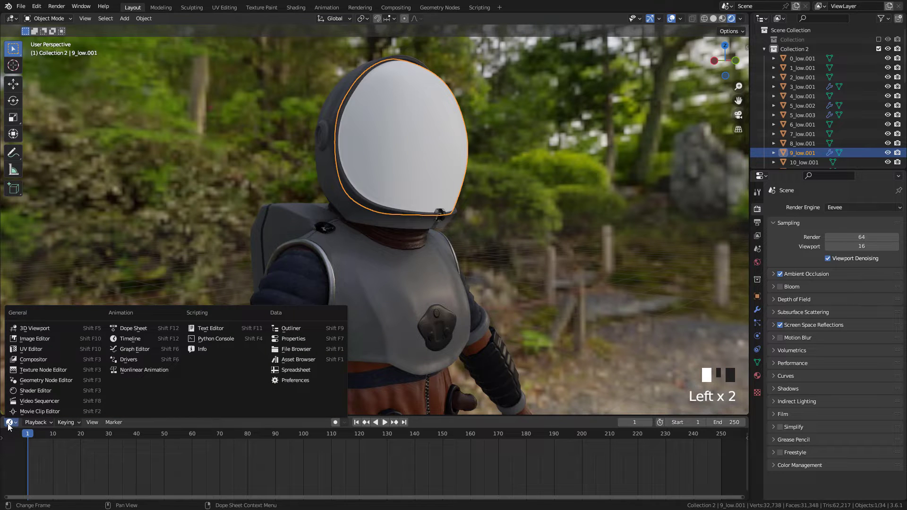
left_click(44, 393)
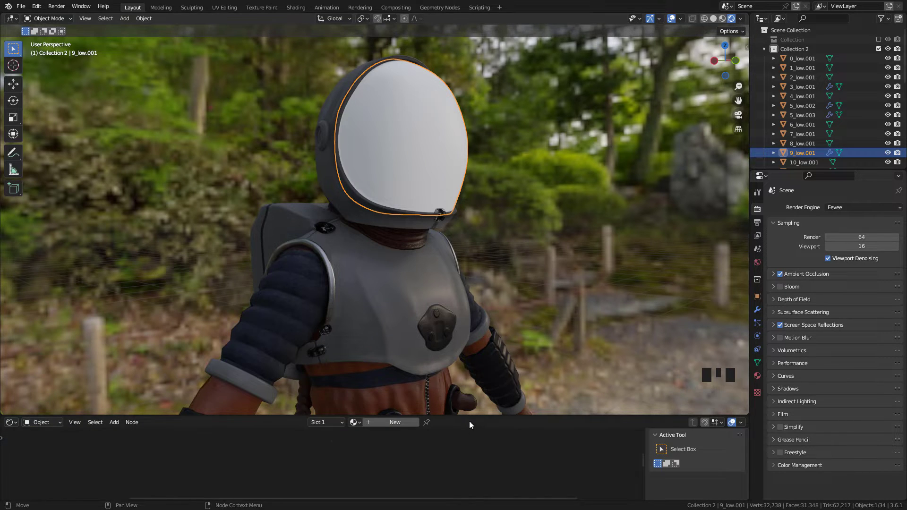
left_click_drag(470, 417, 470, 307)
Give the visor a new material with a black base colour (0.008) and Roughness 0
left_click(393, 314)
middle_click(440, 375)
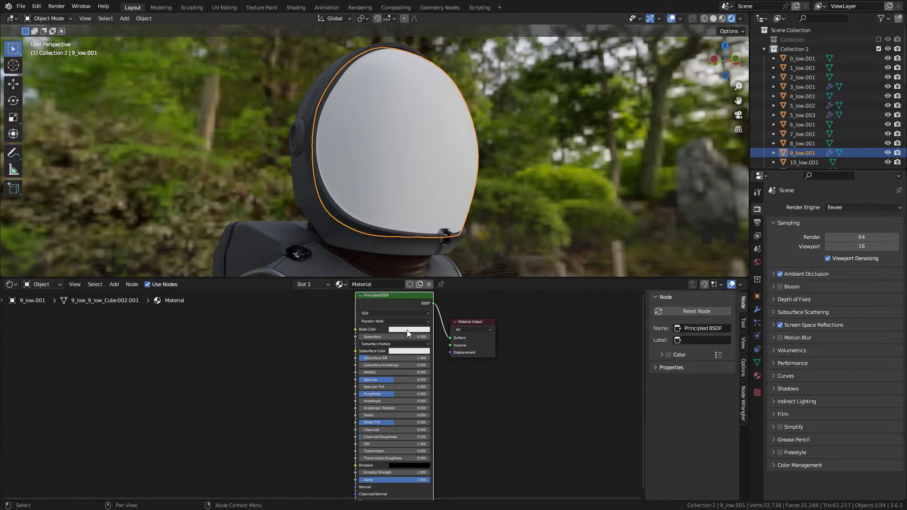
left_click(407, 330)
left_click_drag(445, 250, 445, 281)
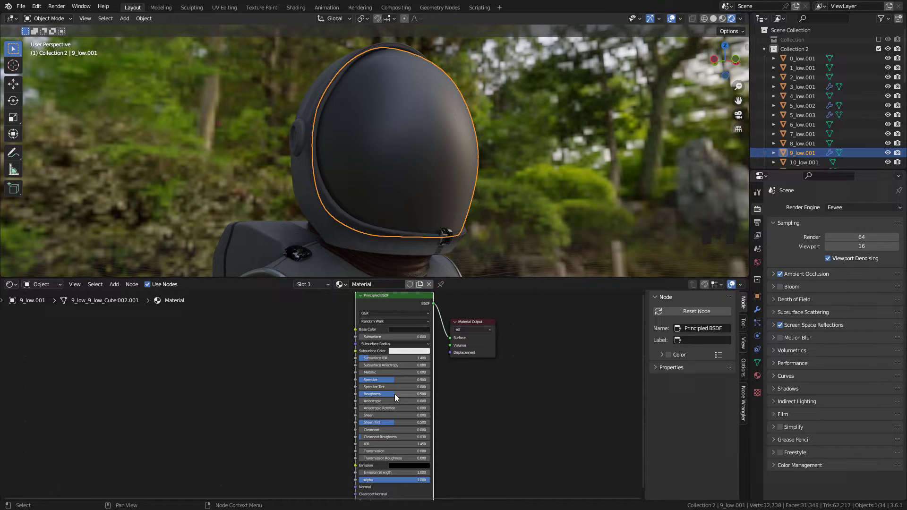
left_click_drag(395, 394, 362, 393)
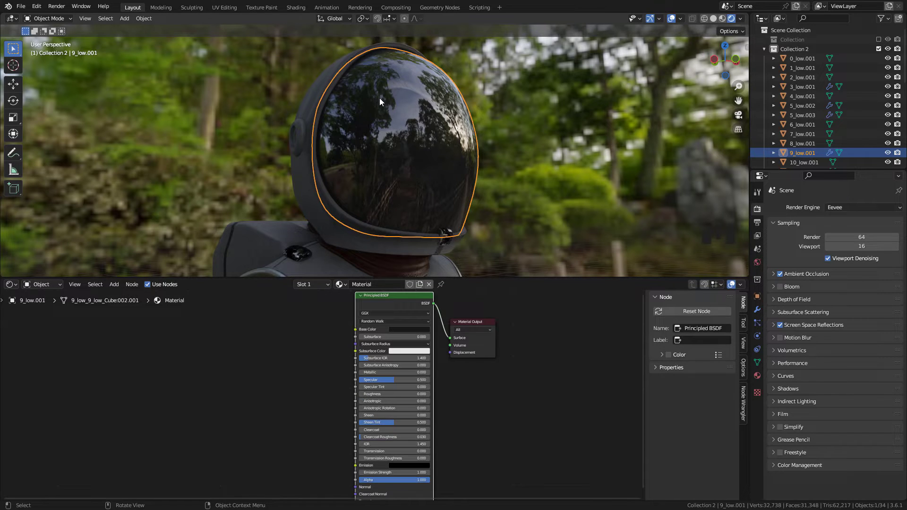
Add texture coordinate, mapping and image nodes with Ctrl+T and load roughpaint.png
left_click(373, 296)
left_click_drag(368, 294, 363, 303)
key("ctrl+t")
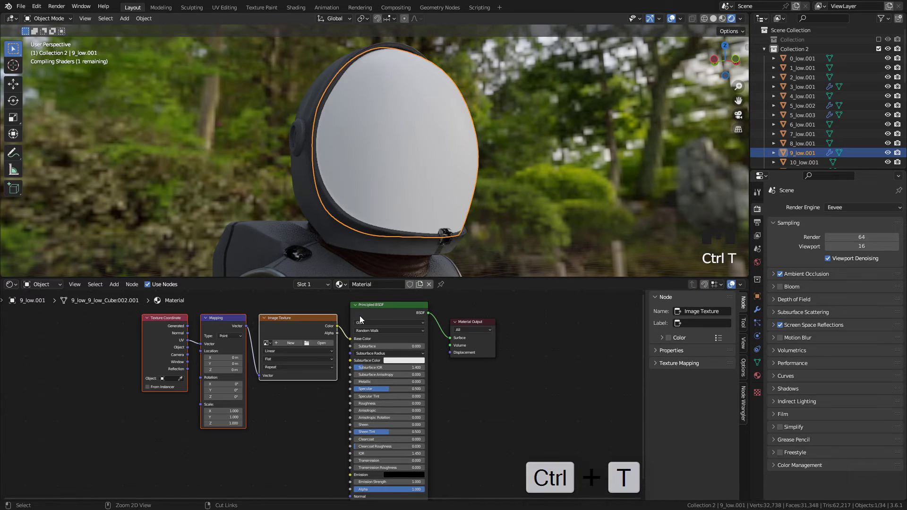
left_click(293, 331)
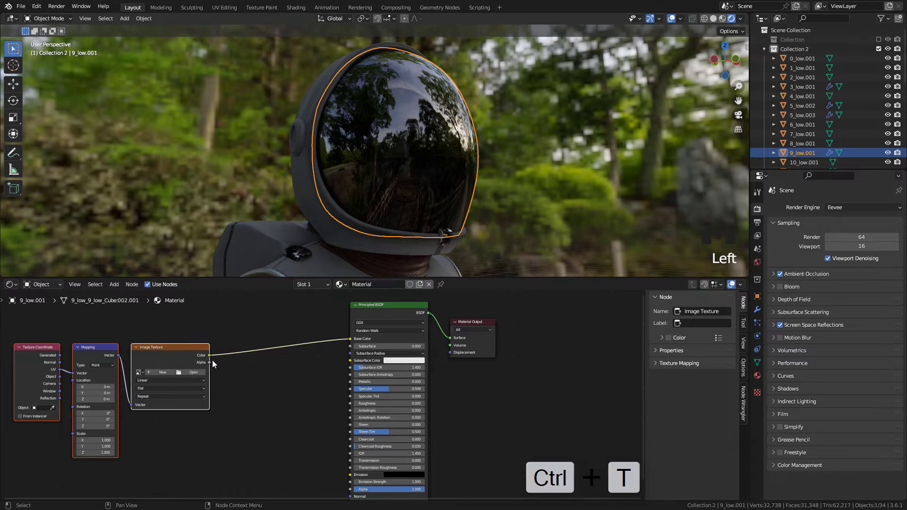
left_click(187, 373)
double_click(302, 153)
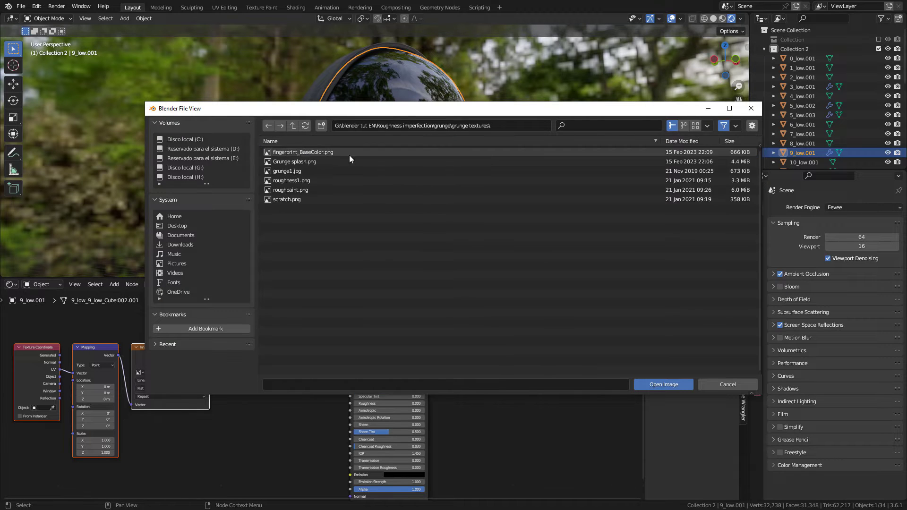
left_click(695, 125)
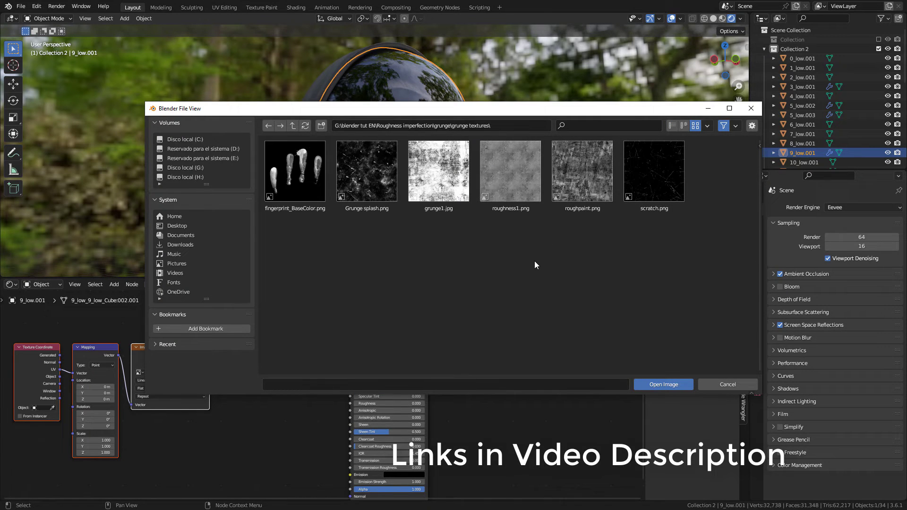
double_click(588, 167)
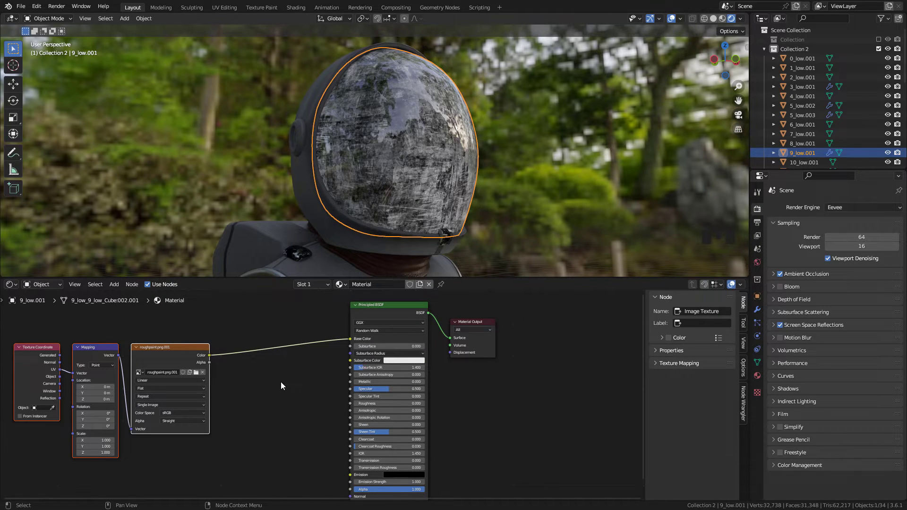
Set the image's Color Space to Non-Color and connect it to Roughness instead of Base Color
middle_click_drag(280, 382, 289, 373)
left_click(205, 404)
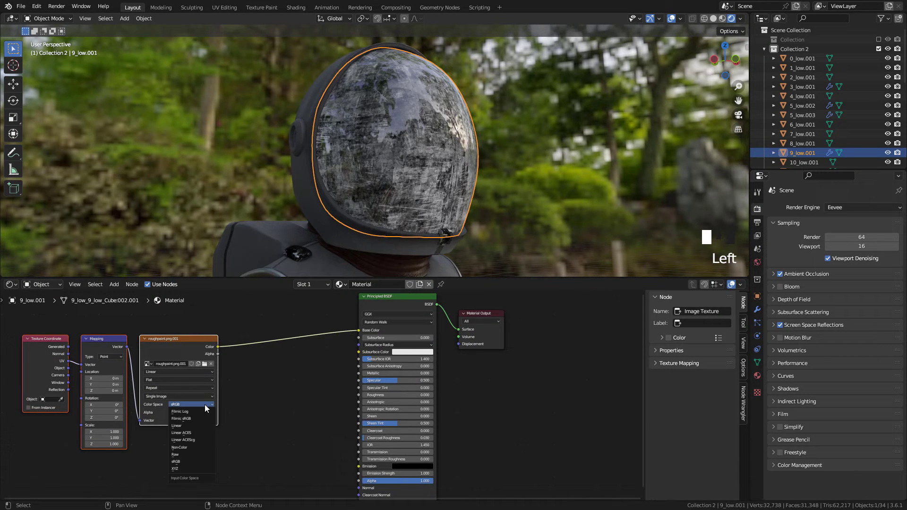
left_click(200, 446)
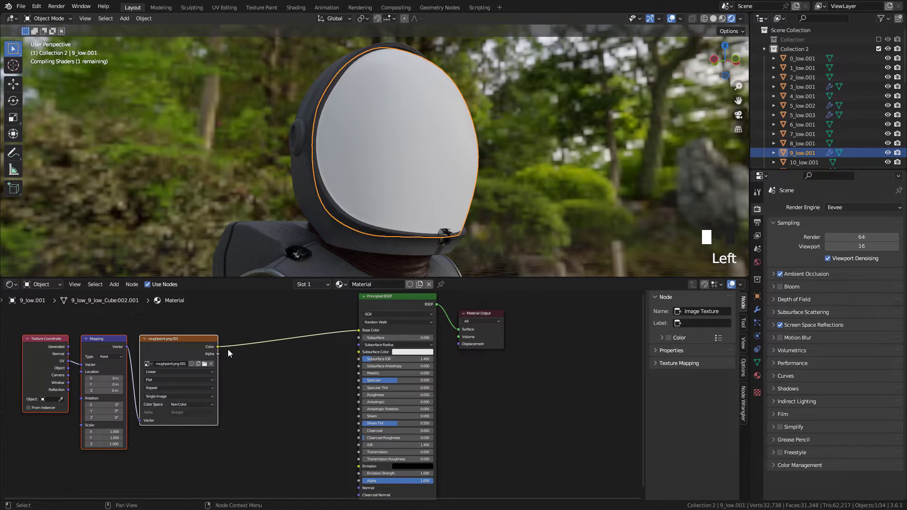
left_click_drag(359, 330, 359, 395)
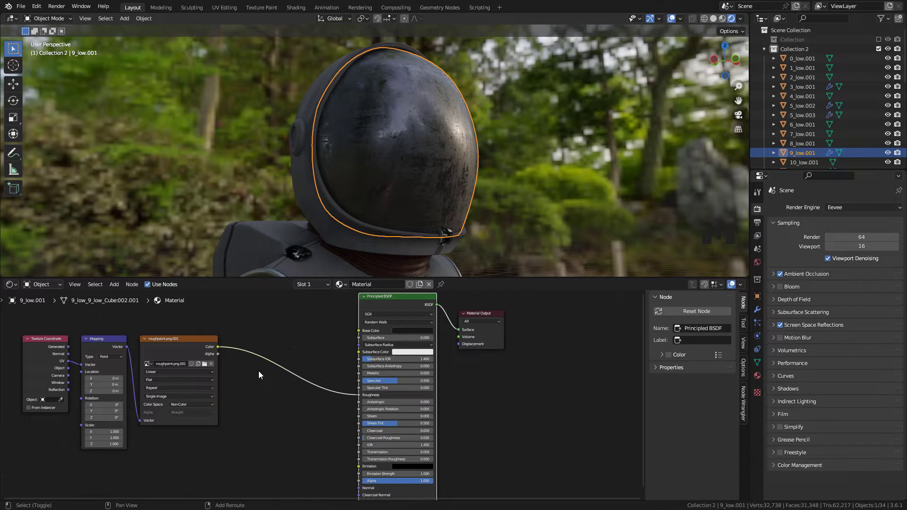
Insert a Color Ramp node onto the link between roughpaint.png and Roughness
key("shift+a")
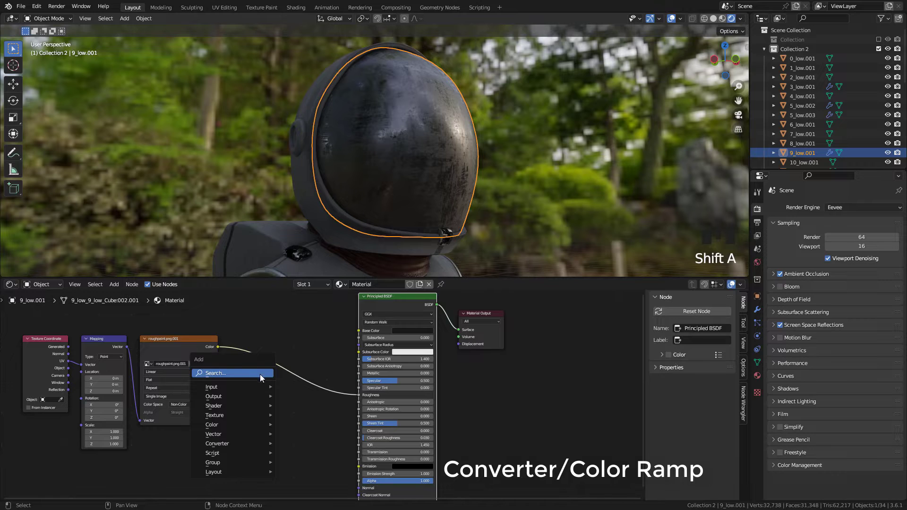
mouse_move(230, 446)
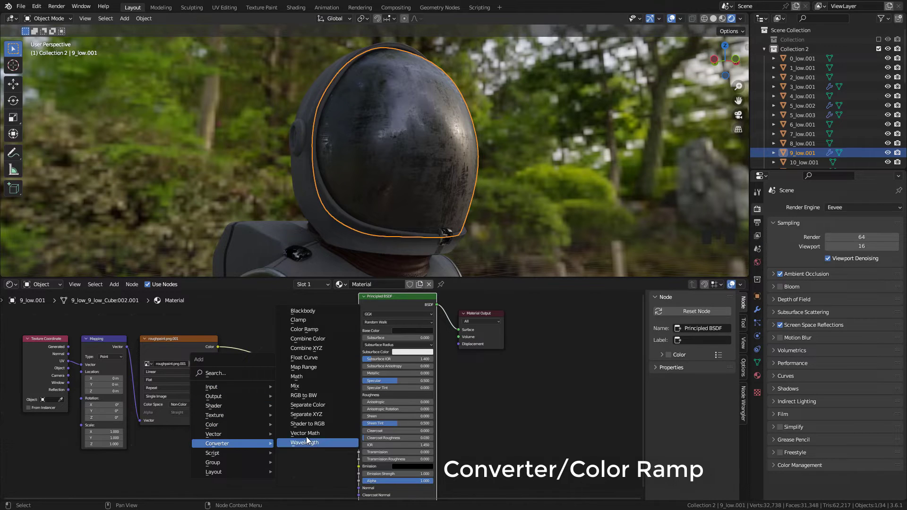
left_click(318, 328)
left_click(292, 364)
scroll(293, 365, "up", 4)
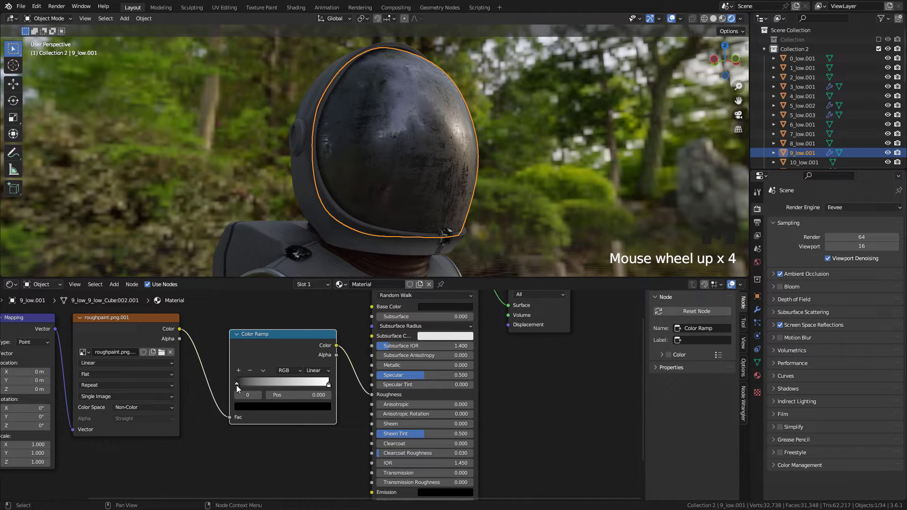
Pull both ramp stops inward, white stop to 0.814, and darken the white stop to grey
left_click_drag(237, 384, 255, 388)
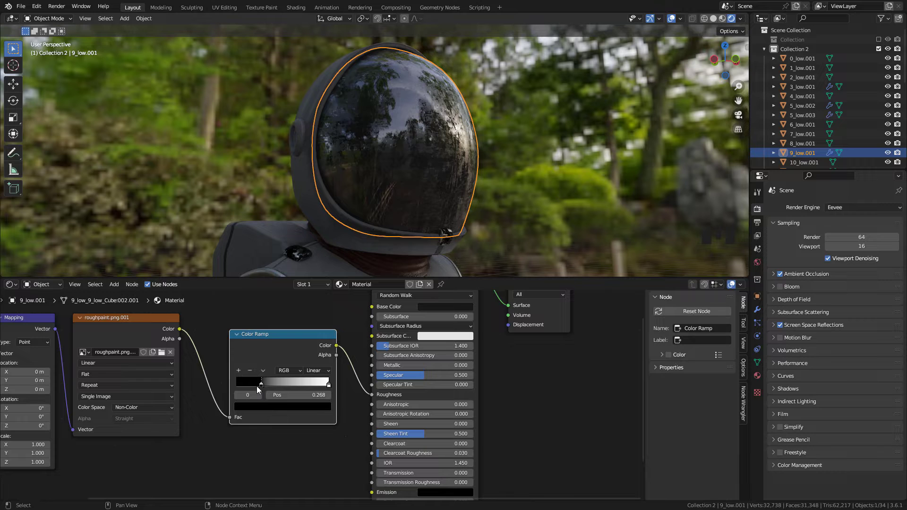
left_click(329, 385)
left_click_drag(329, 385, 240, 384)
left_click(258, 404)
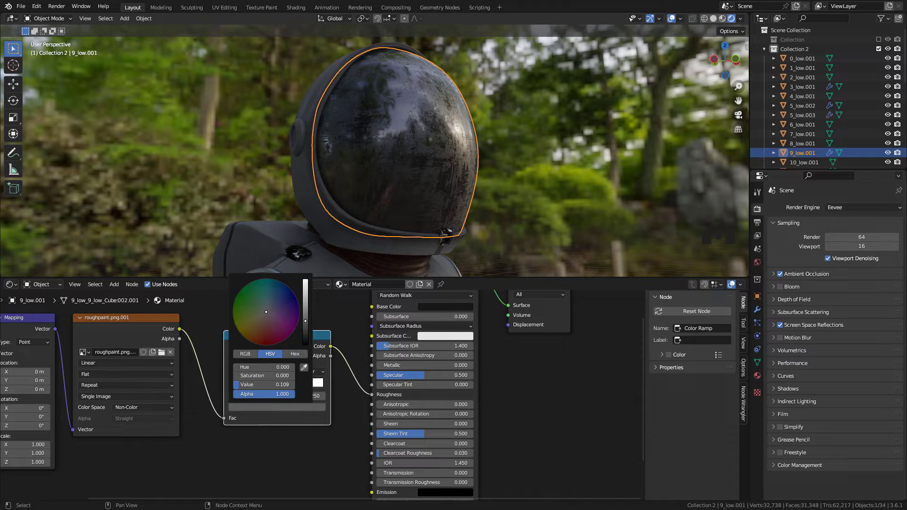
left_click(259, 386)
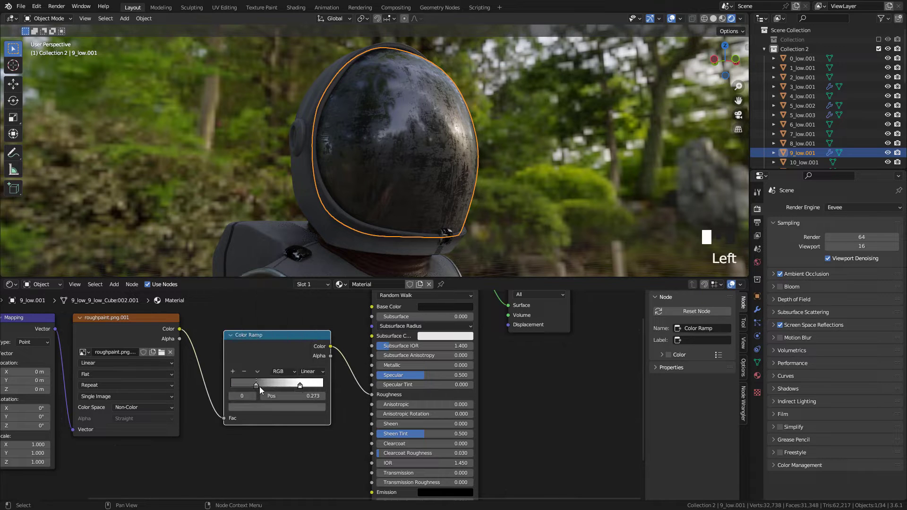
left_click_drag(297, 389, 304, 387)
left_click(290, 387)
left_click(279, 408)
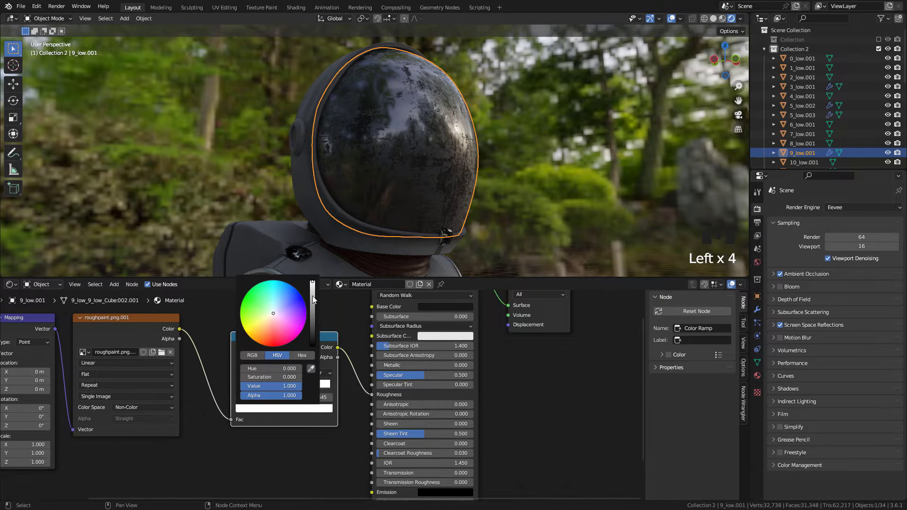
mouse_move(313, 298)
left_mouse_down()
mouse_move(312, 322)
mouse_move(312, 302)
left_mouse_up()
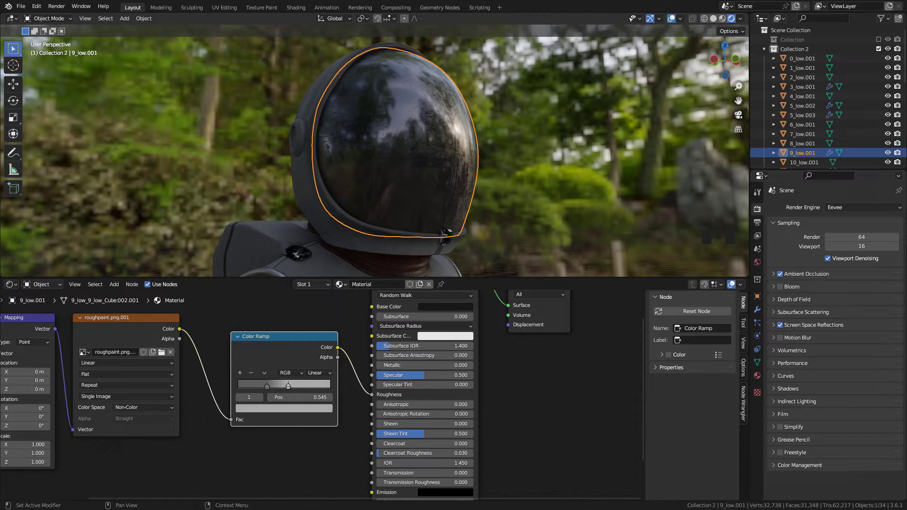
key("Tab")
Cube-project the visor's UVs in Edit Mode, then return to Object Mode
left_click(65, 20)
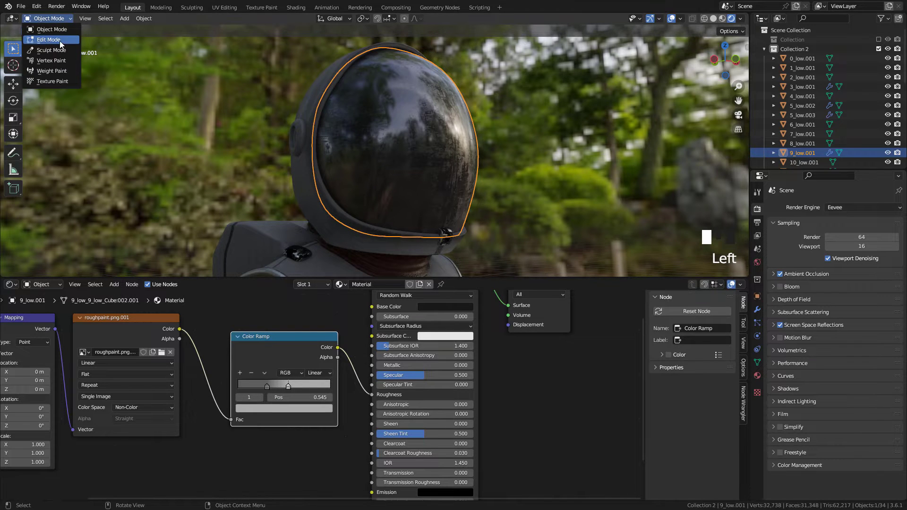
left_click(60, 41)
key("u")
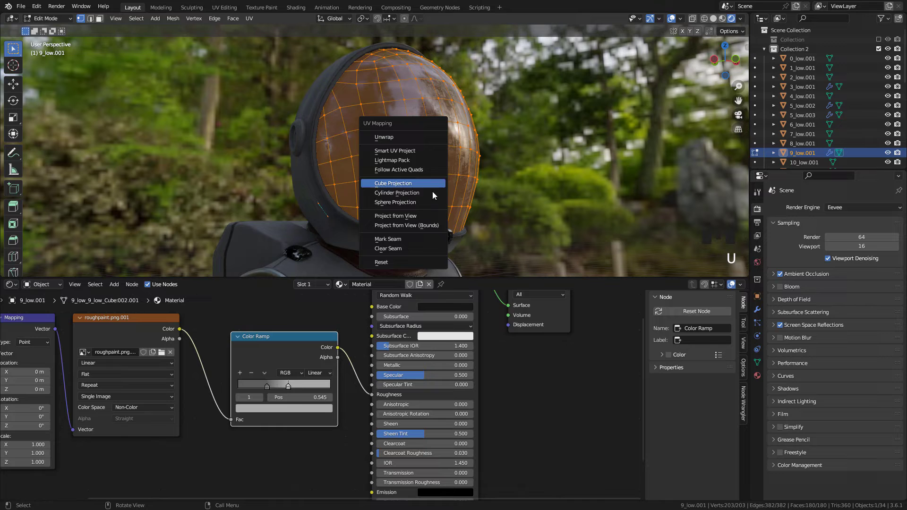
left_click(408, 183)
key("Tab")
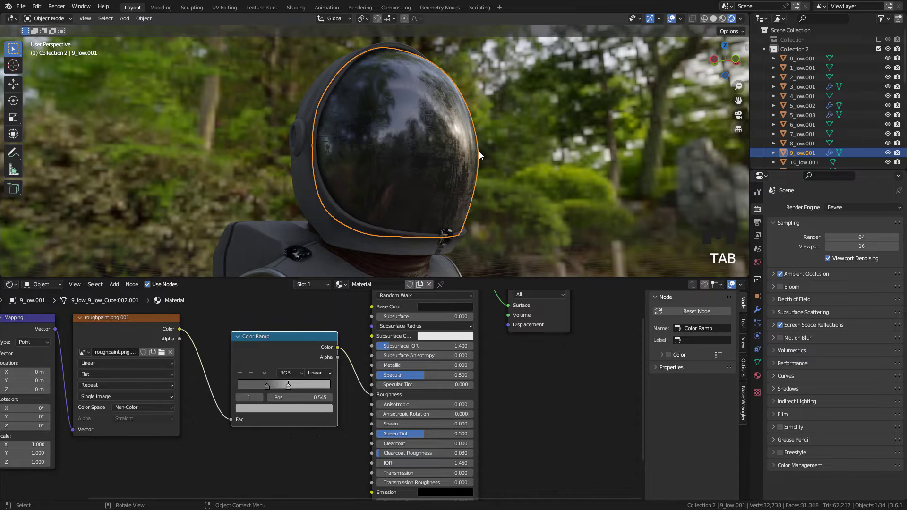
Set the Principled BSDF's Transmission to 1.000, cancelling a trial Mapping Scale of 3
middle_click_drag(36, 435, 138, 438)
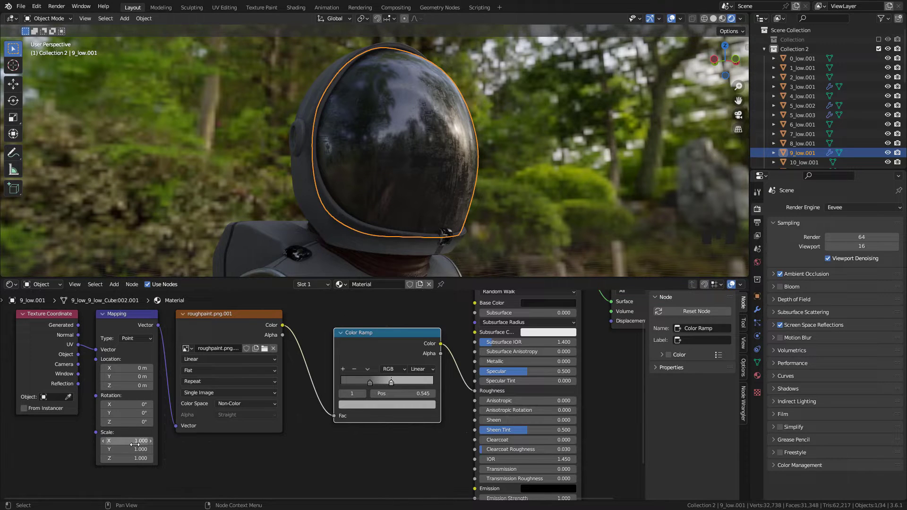
left_click_drag(131, 442, 142, 419)
type("3")
key("Return")
key("Escape")
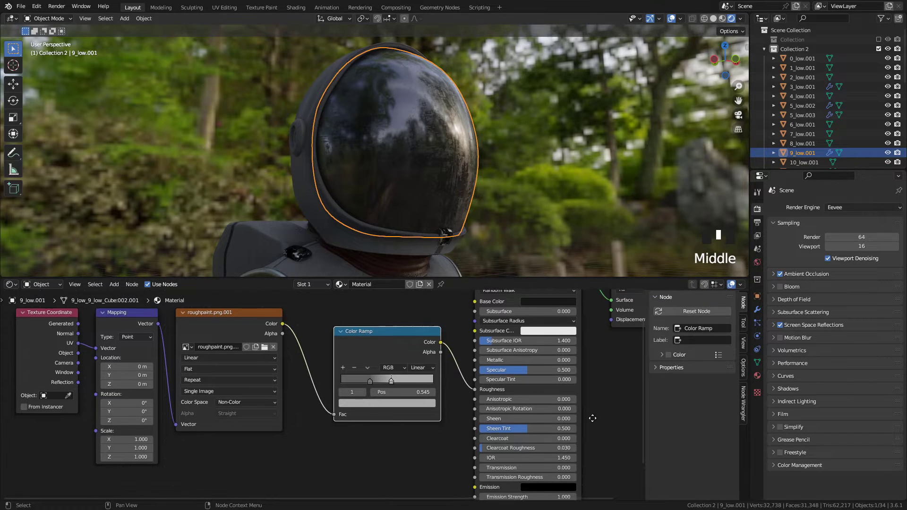
middle_click_drag(589, 420, 542, 367)
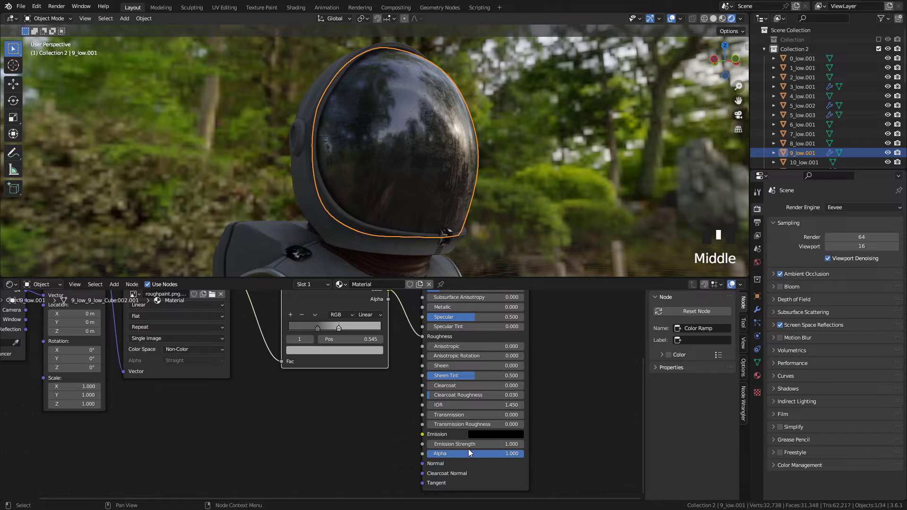
left_click_drag(441, 416, 523, 416)
Enable Screen Space Refraction in the visor material's settings
middle_click_drag(615, 345, 616, 381)
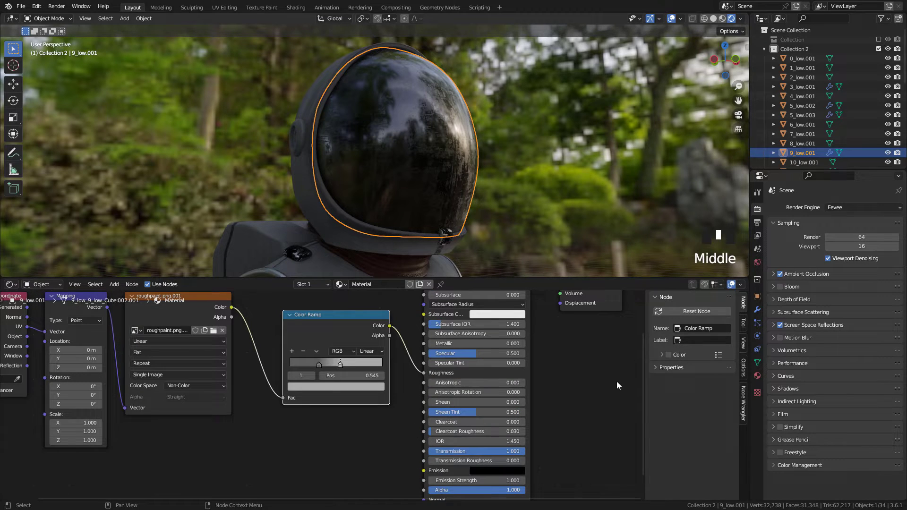
left_click(757, 375)
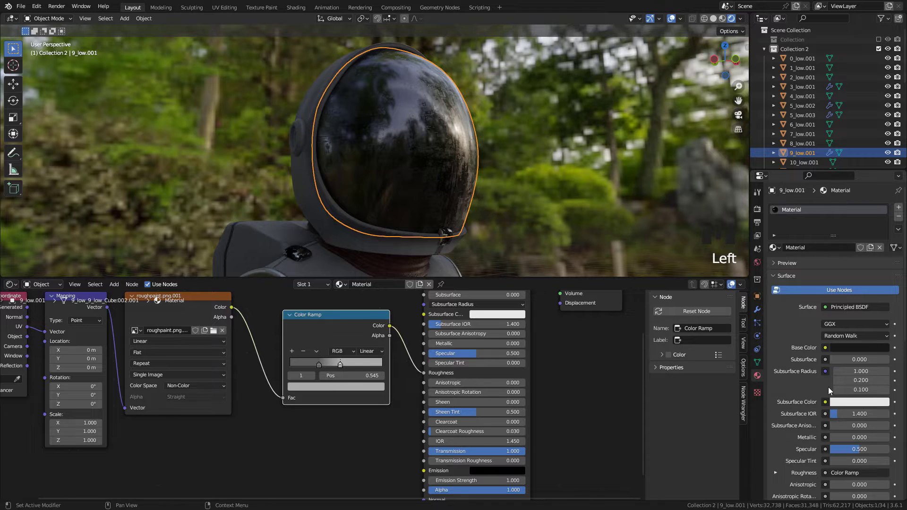
scroll(829, 389, "down", 17)
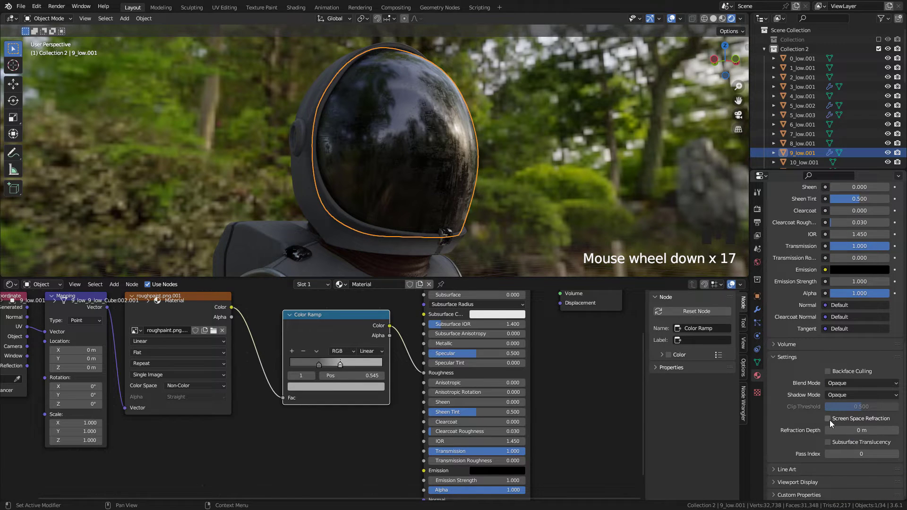
left_click(828, 419)
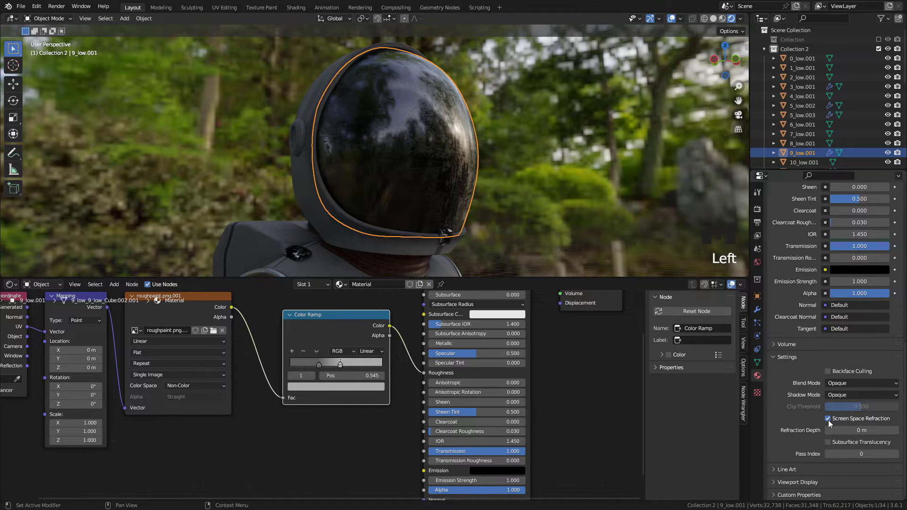
Tick Refraction under Eevee's Screen Space Reflections in Render properties
left_click(757, 210)
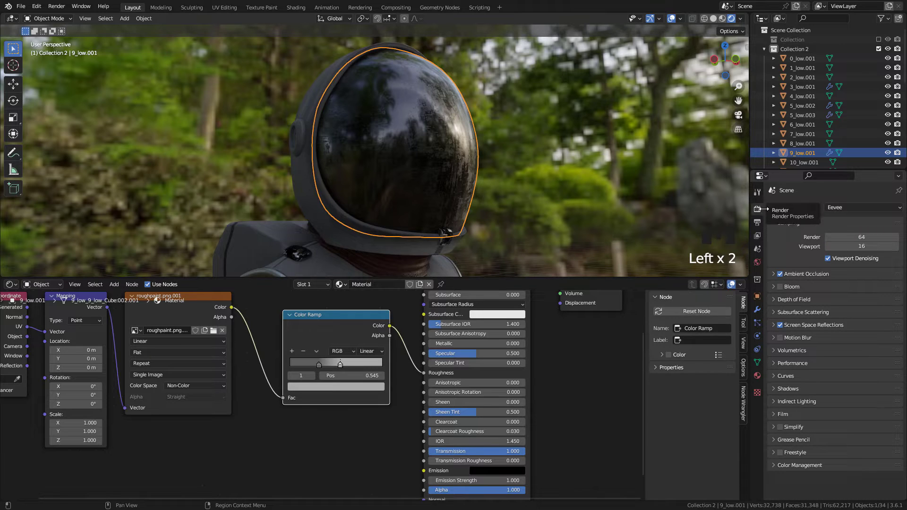
left_click(773, 325)
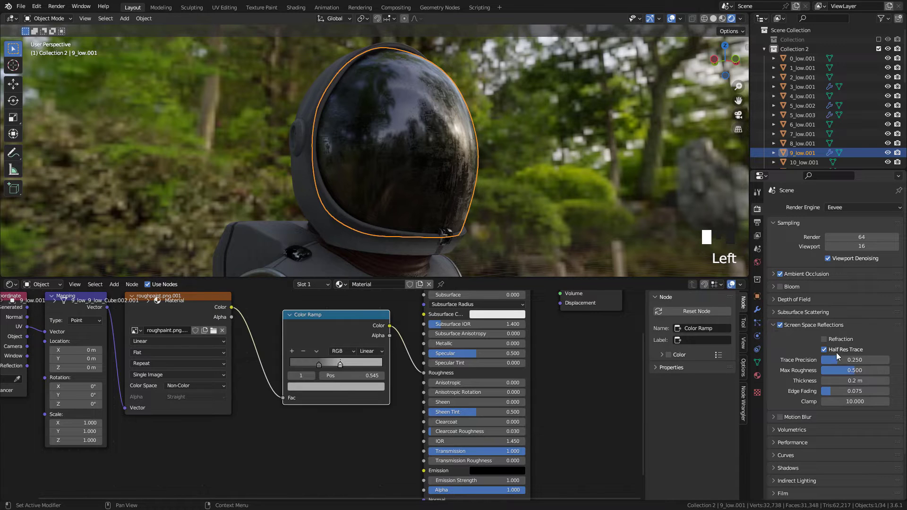
left_click(825, 340)
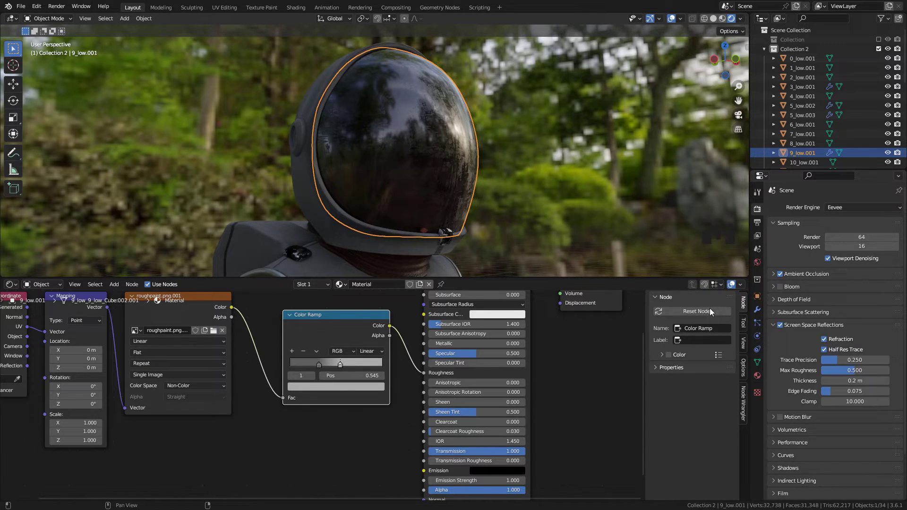
Brighten the glass Base Color, raise Clearcoat to 1.000 and set IOR to 1.1
middle_click_drag(490, 347, 490, 399)
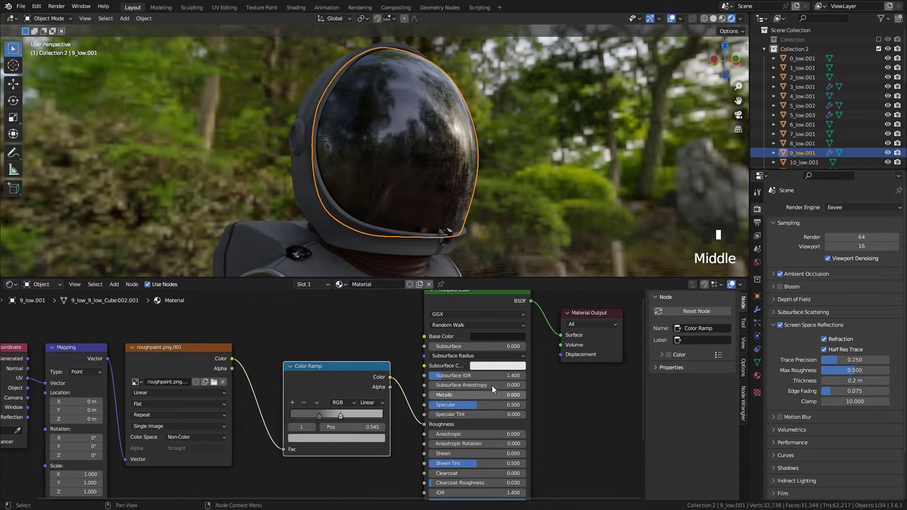
left_click(498, 336)
left_click_drag(545, 261, 546, 211)
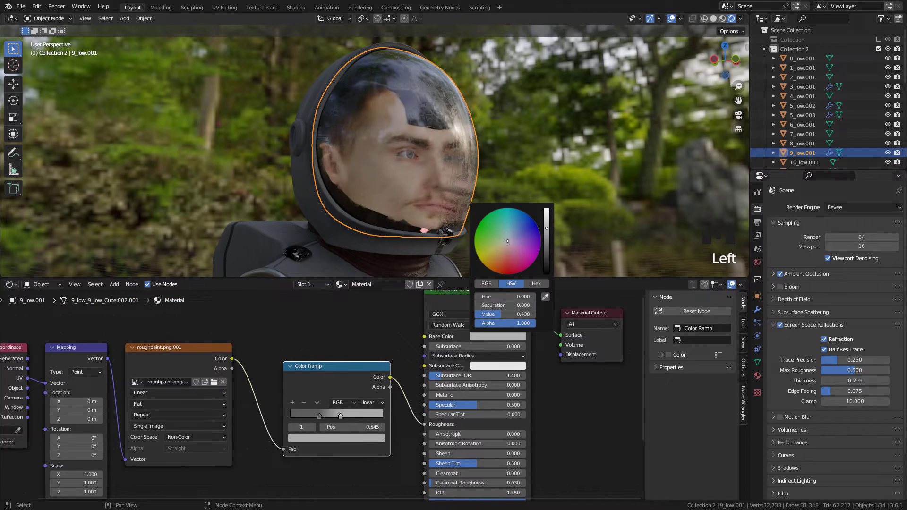
middle_click_drag(467, 438, 469, 412)
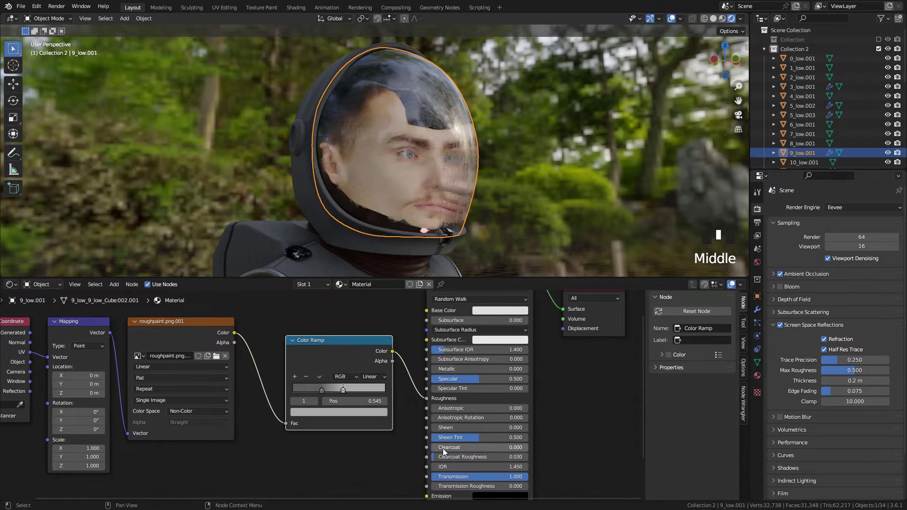
left_click_drag(444, 451, 529, 448)
middle_click_drag(487, 470, 483, 444)
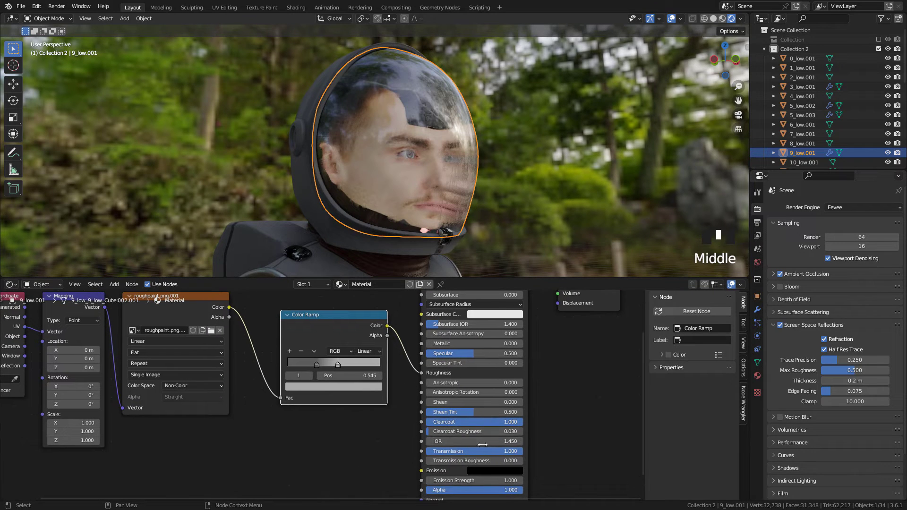
left_click(486, 442)
type("1.1")
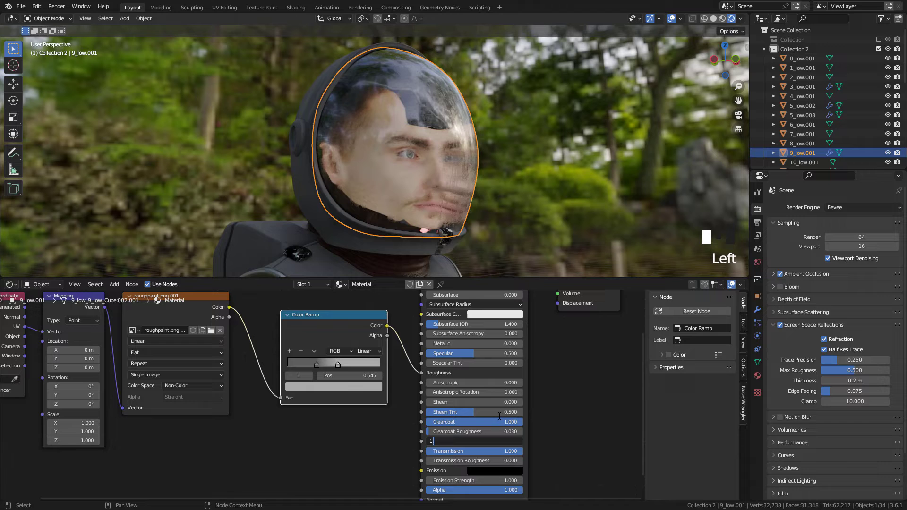
key("Return")
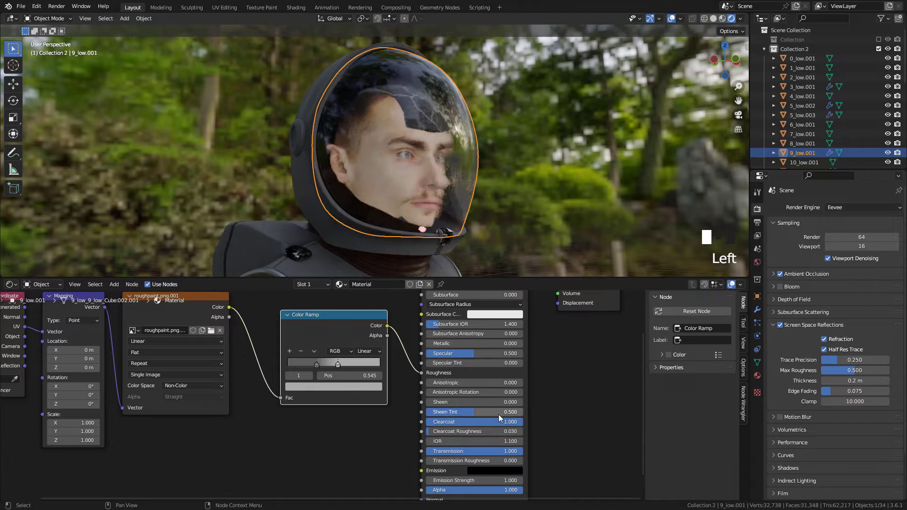
Set the material's Refraction Depth to 0.01 m in Material settings
left_click(758, 378)
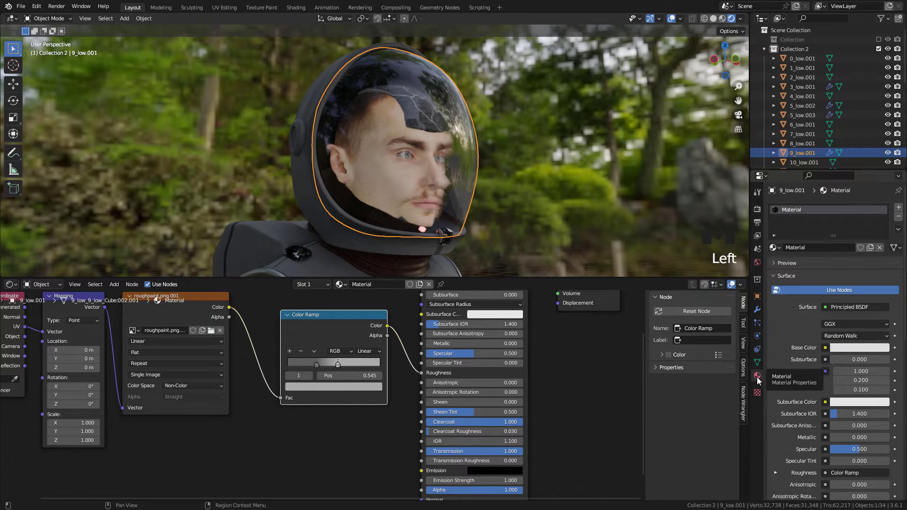
scroll(820, 392, "down", 8)
scroll(820, 393, "down", 9)
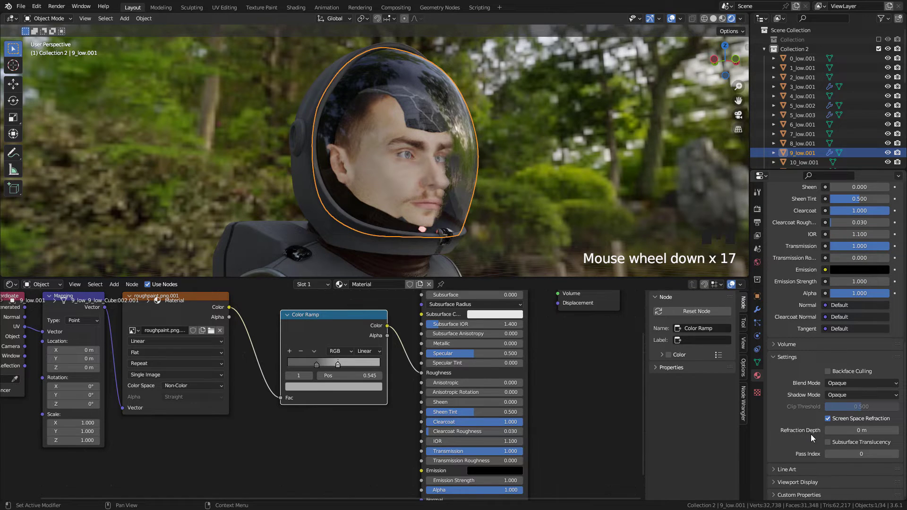
left_click(829, 431)
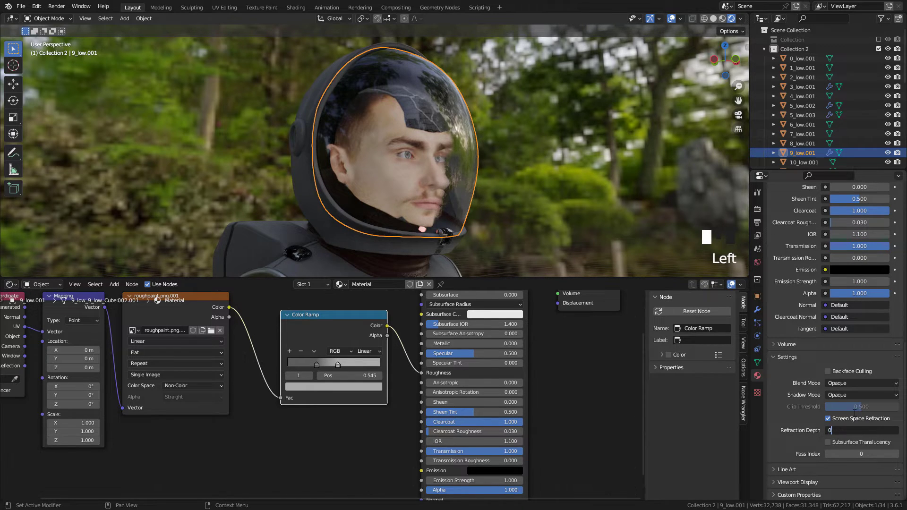
type("0.01")
key("Return")
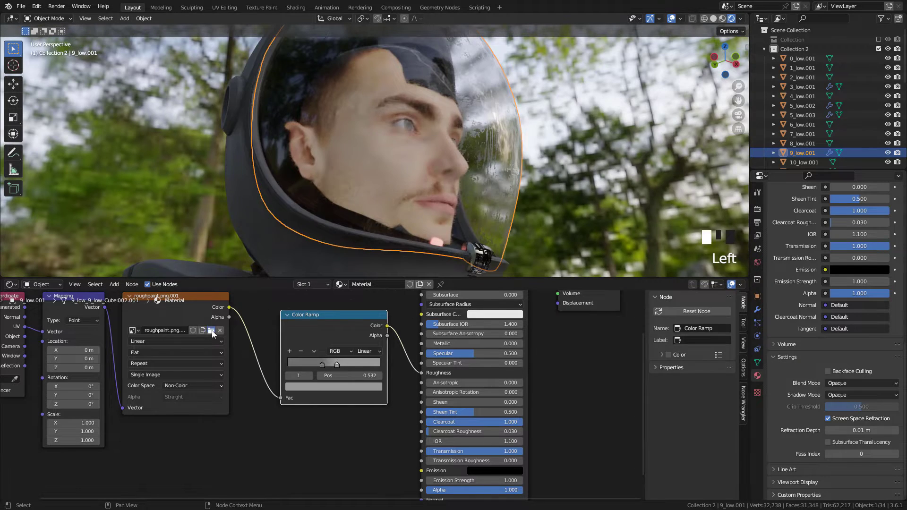
Swap the roughness image to roughness1.png and set its Color Space to Non-Color
left_click(212, 330)
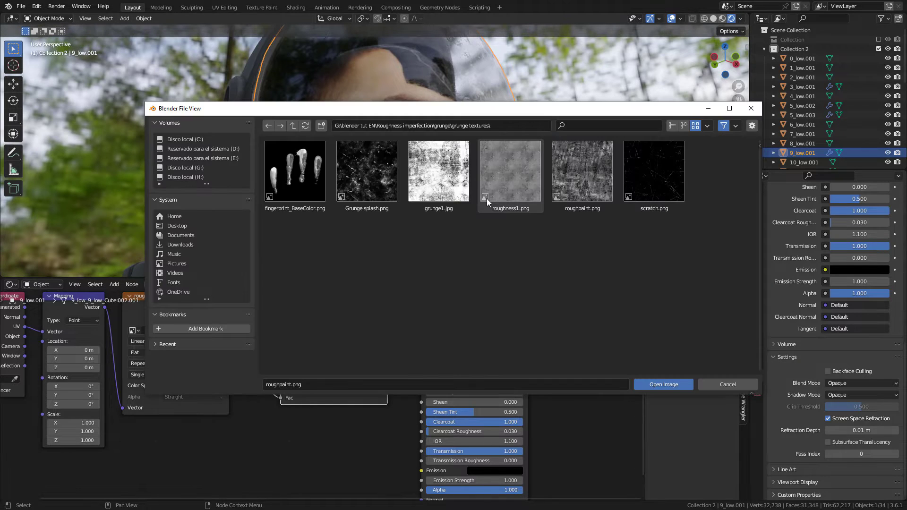
double_click(511, 182)
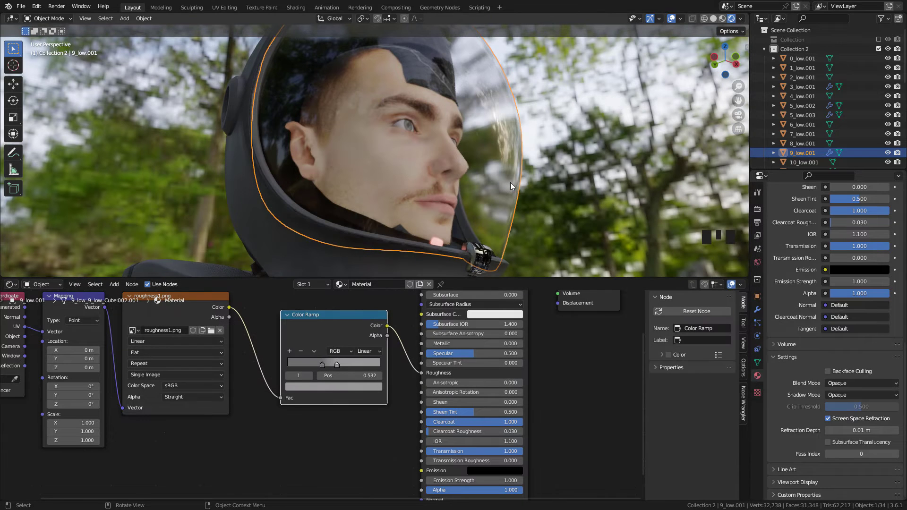
left_click(185, 386)
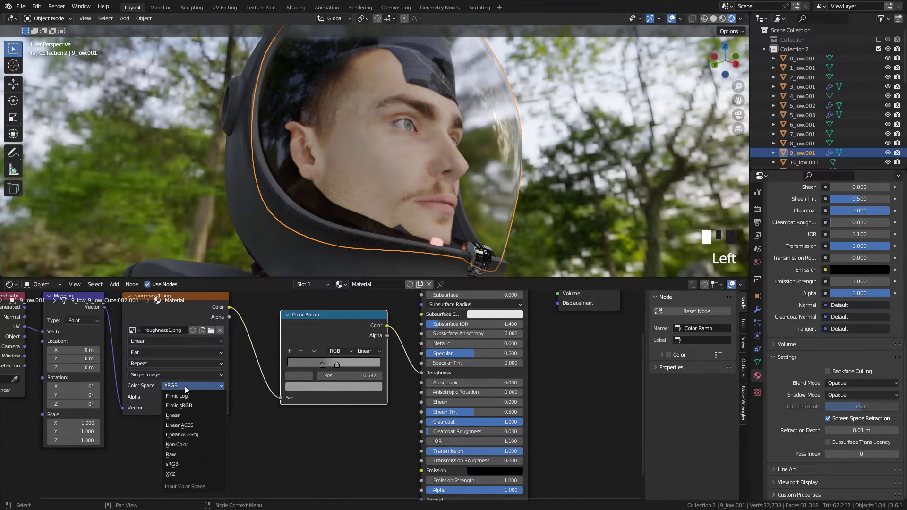
left_click(186, 446)
mouse_move(508, 182)
middle_mouse_down()
mouse_move(495, 183)
mouse_move(511, 180)
middle_mouse_up()
Readjust the Color Ramp stop greys, bringing the lighter stop to Value 0.268
left_click(323, 365)
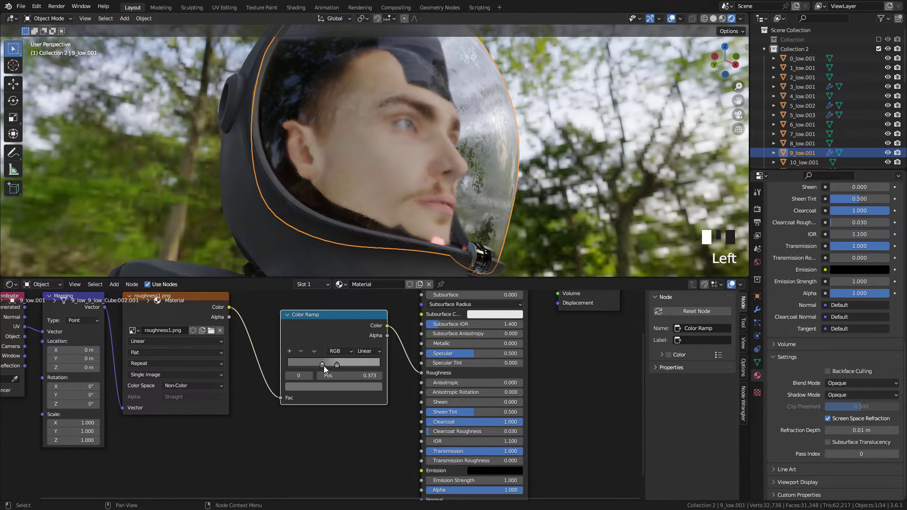
left_click(323, 364)
left_click(330, 387)
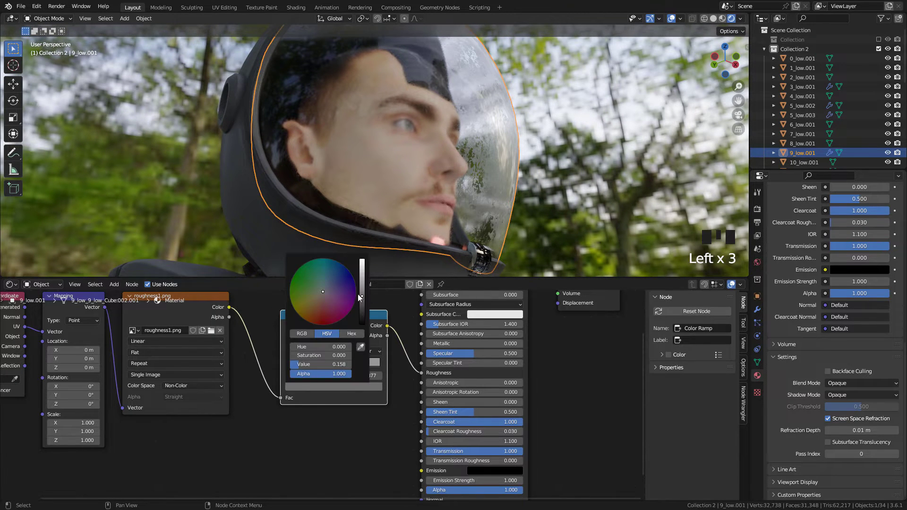
mouse_move(364, 296)
left_mouse_down()
mouse_move(364, 307)
mouse_move(363, 282)
left_mouse_up()
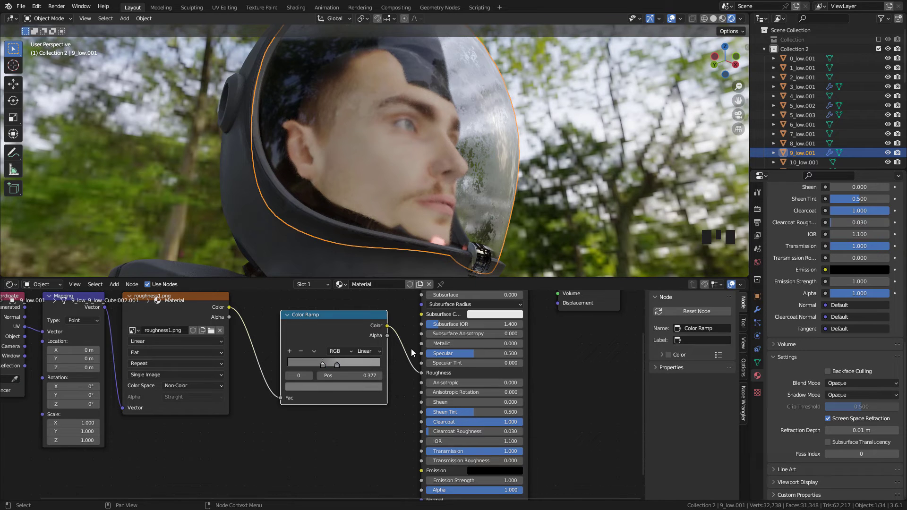
left_click(337, 364)
left_click(345, 387)
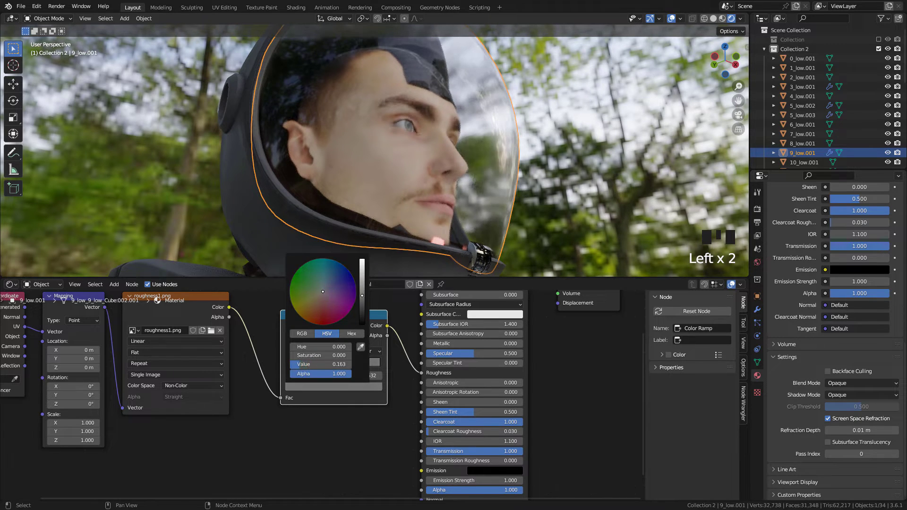
middle_click_drag(491, 142, 417, 137)
left_click(337, 365)
left_click(345, 386)
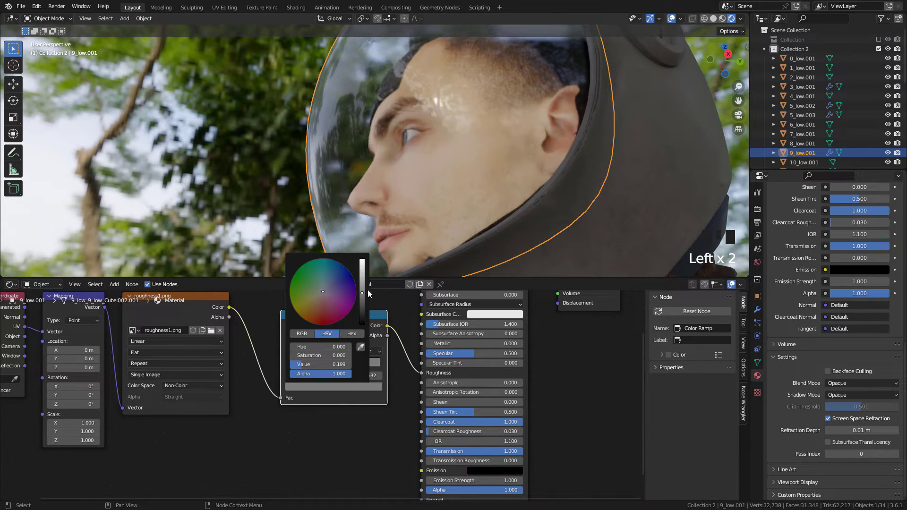
left_click_drag(364, 295, 361, 288)
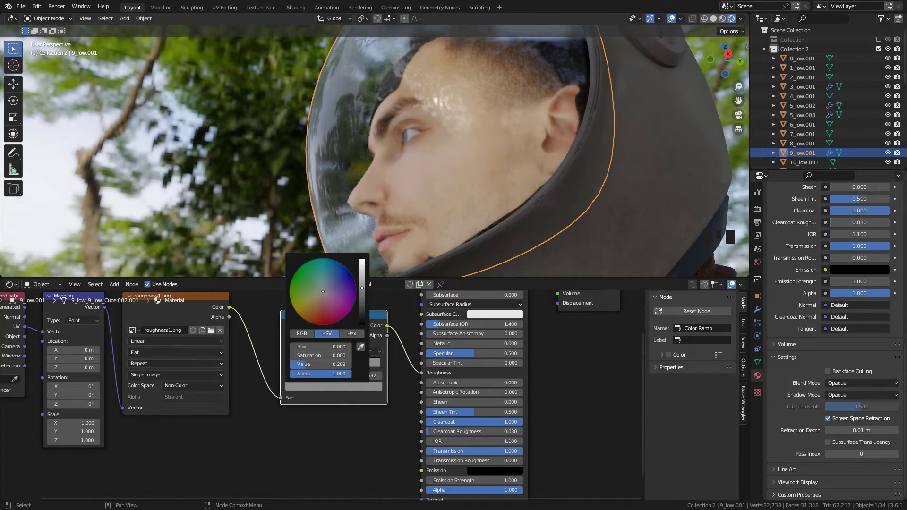
middle_click_drag(519, 156, 455, 162)
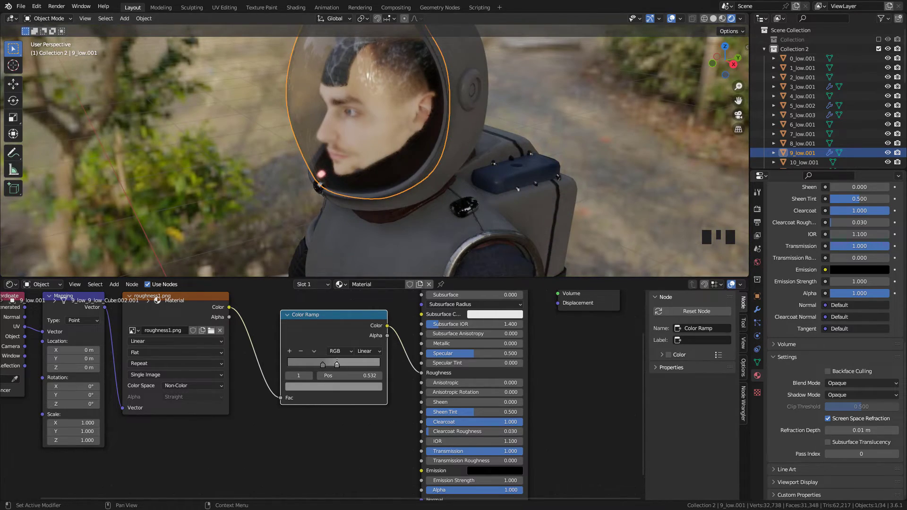
Select the suit's chest piece, frame its material nodes and nudge Roughness to 0.368
left_click(396, 270)
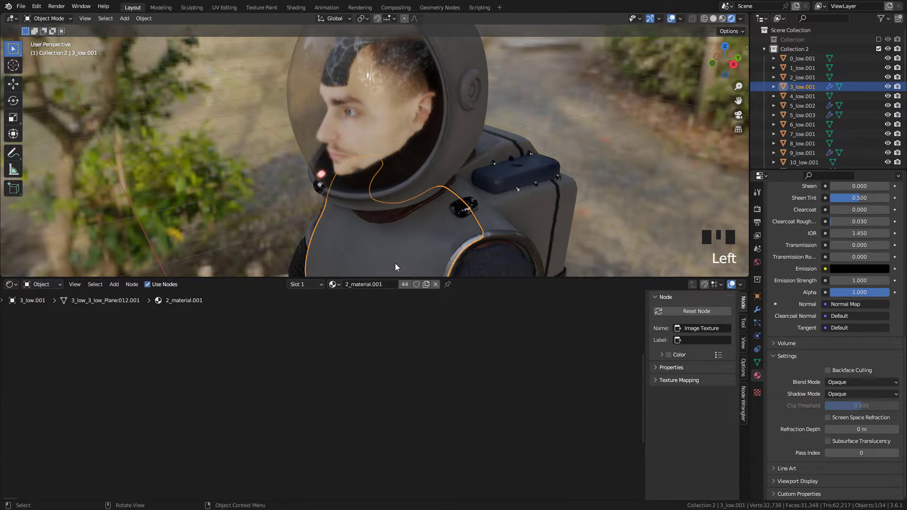
key("KP_Decimal")
middle_click_drag(435, 362, 387, 390)
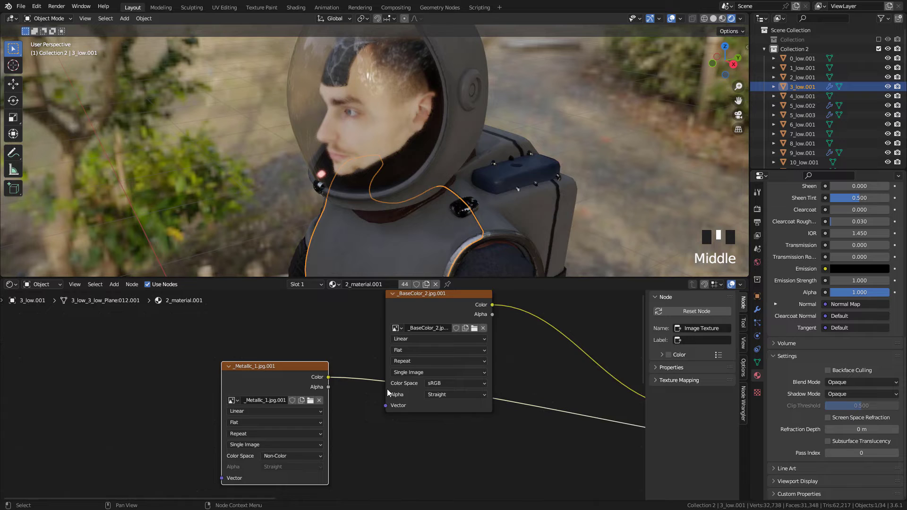
scroll(447, 381, "down", 9)
middle_click_drag(447, 381, 269, 345)
scroll(341, 365, "up", 5)
left_click_drag(738, 86, 738, 67)
left_click_drag(434, 387, 440, 387)
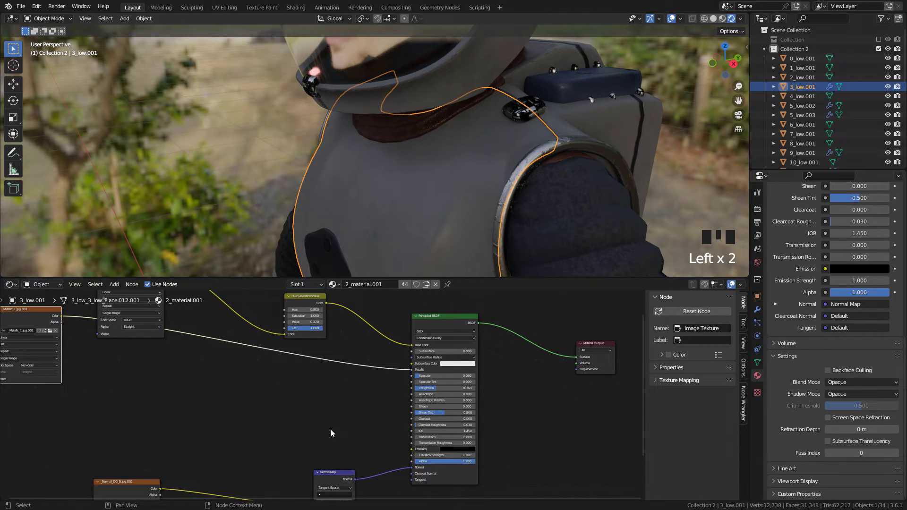
middle_click_drag(150, 387, 165, 382)
Add an empty Image Texture node and connect its Color to the Principled BSDF Roughness
key("shift+a")
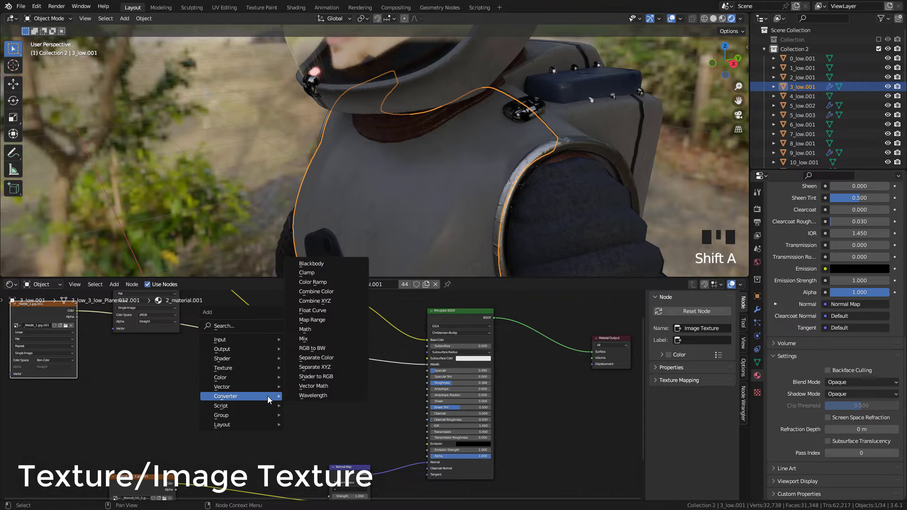
mouse_move(236, 367)
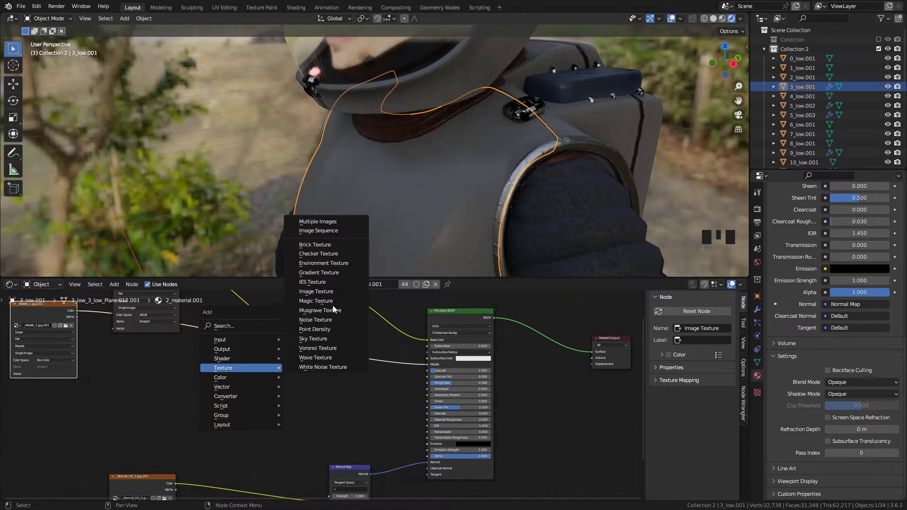
left_click(323, 291)
left_click(254, 383)
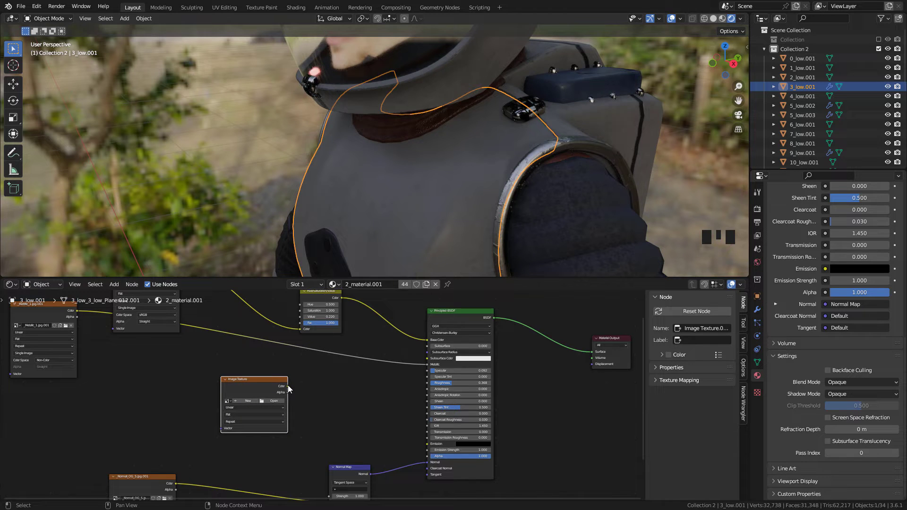
mouse_move(287, 386)
left_mouse_down()
mouse_move(403, 365)
mouse_move(428, 382)
left_mouse_up()
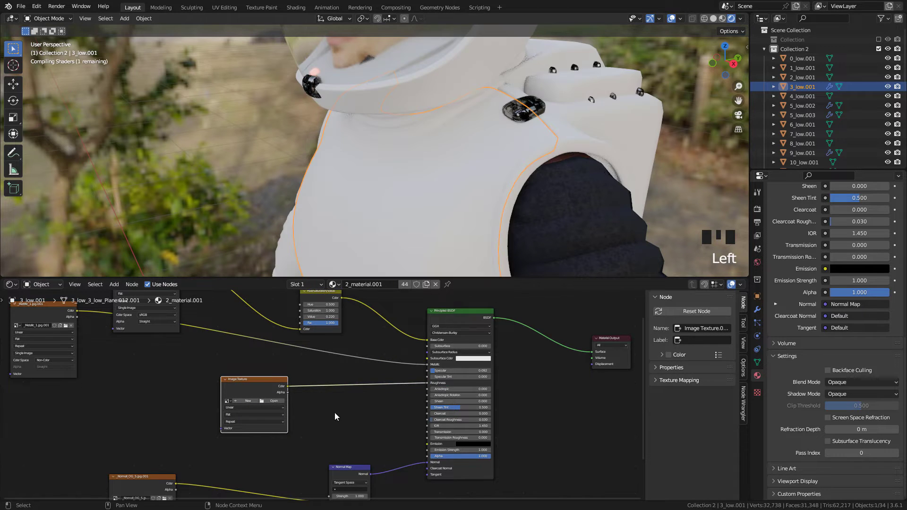
Load roughpaint.png from the grunge textures folder into the image texture node
left_click(273, 401)
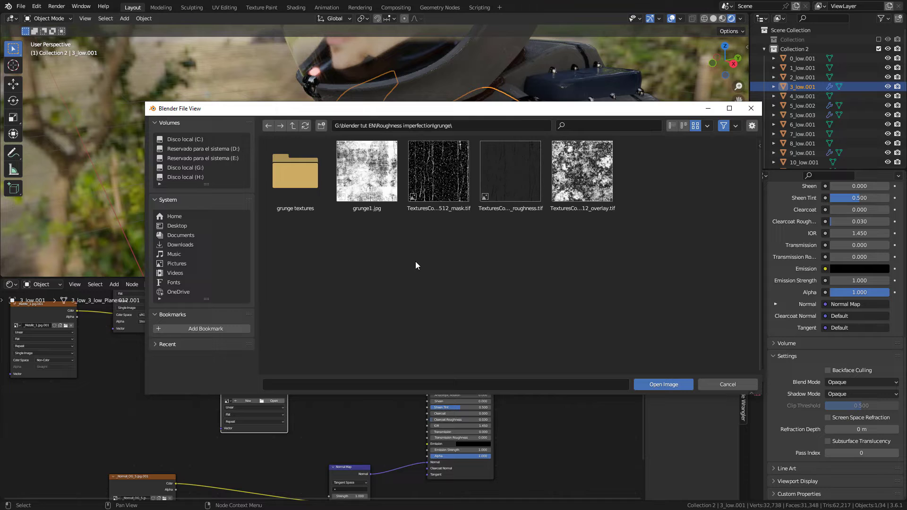
double_click(299, 185)
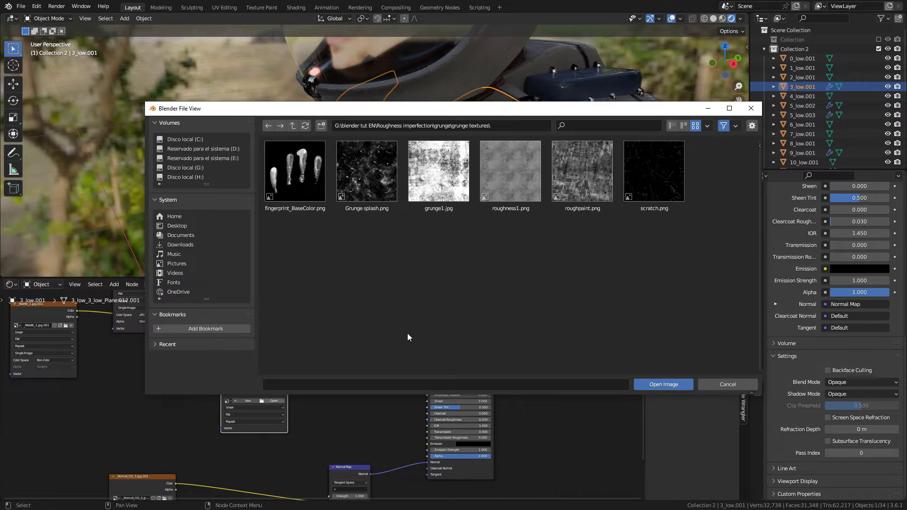
double_click(588, 177)
middle_click_drag(471, 219, 463, 155)
scroll(462, 154, "up", 3)
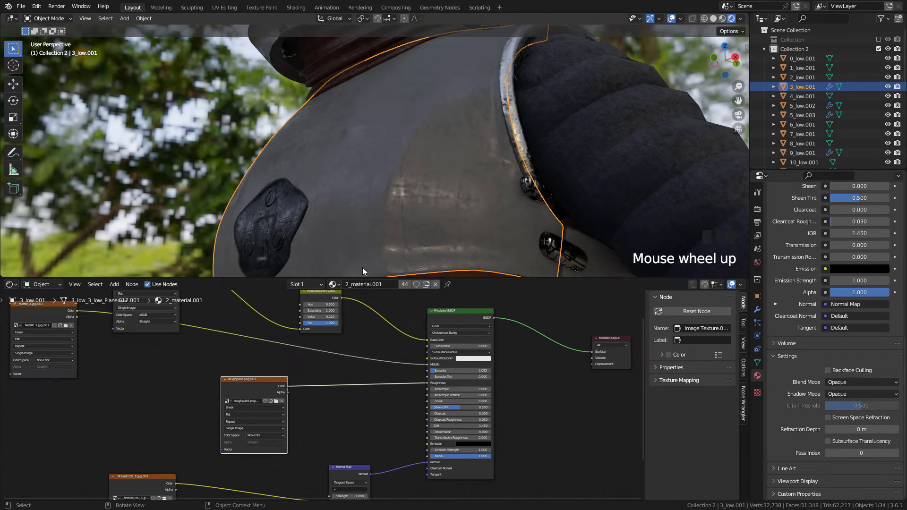
scroll(322, 396, "up", 2)
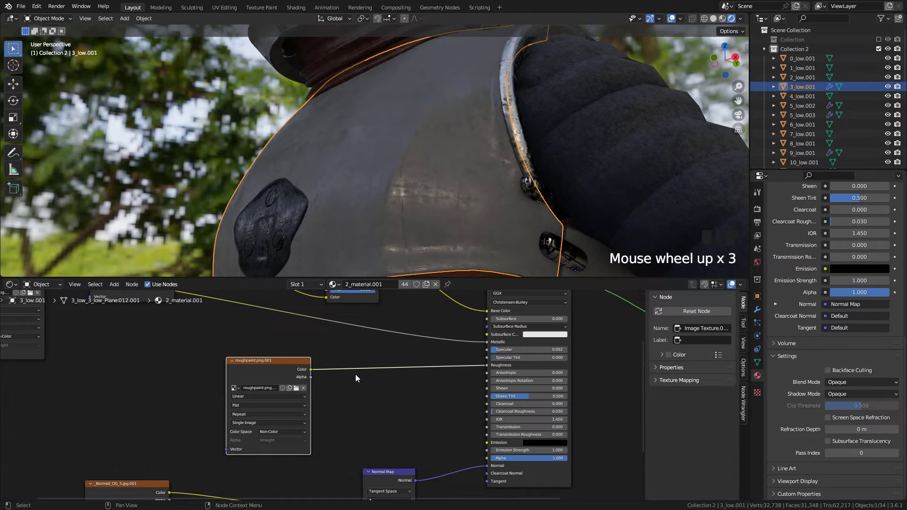
Insert a Color Ramp on the roughness link and make its dark stop a very dark grey
key("shift+a")
mouse_move(351, 375)
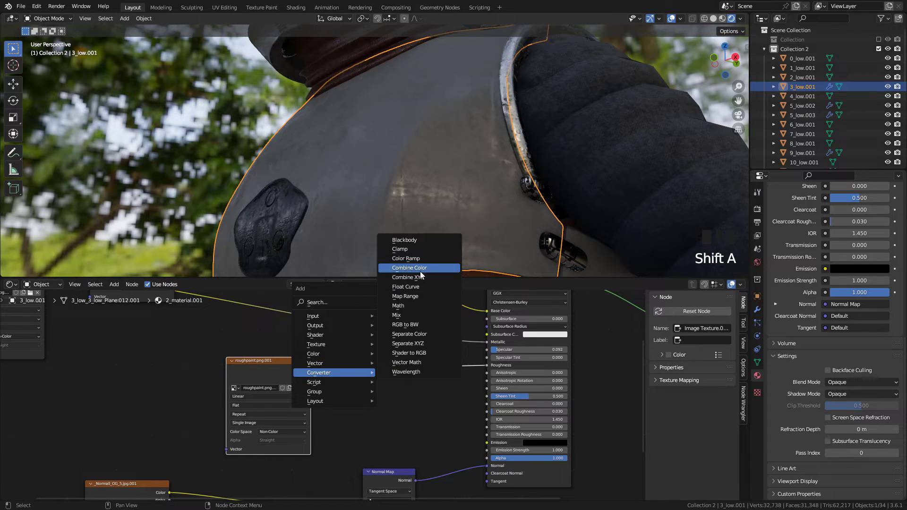
left_click(406, 259)
left_click(382, 393)
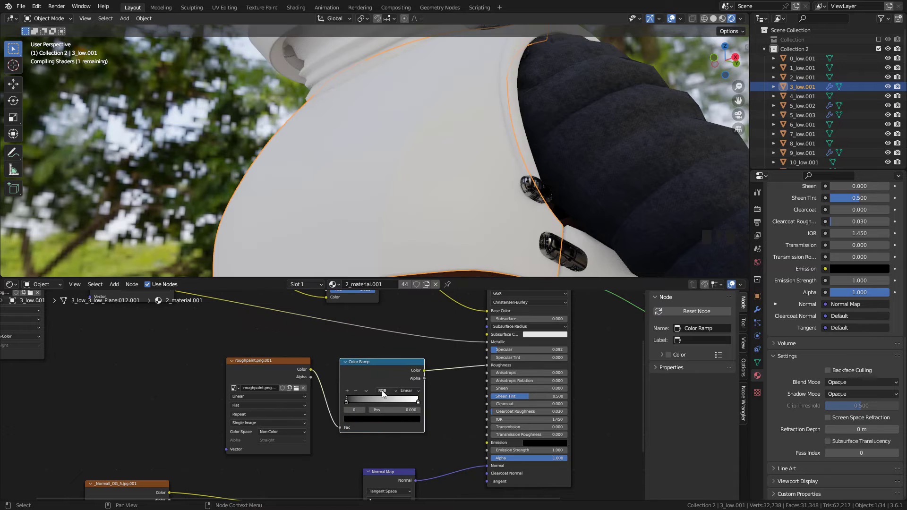
mouse_move(345, 401)
left_mouse_down()
mouse_move(370, 401)
mouse_move(344, 404)
left_mouse_up()
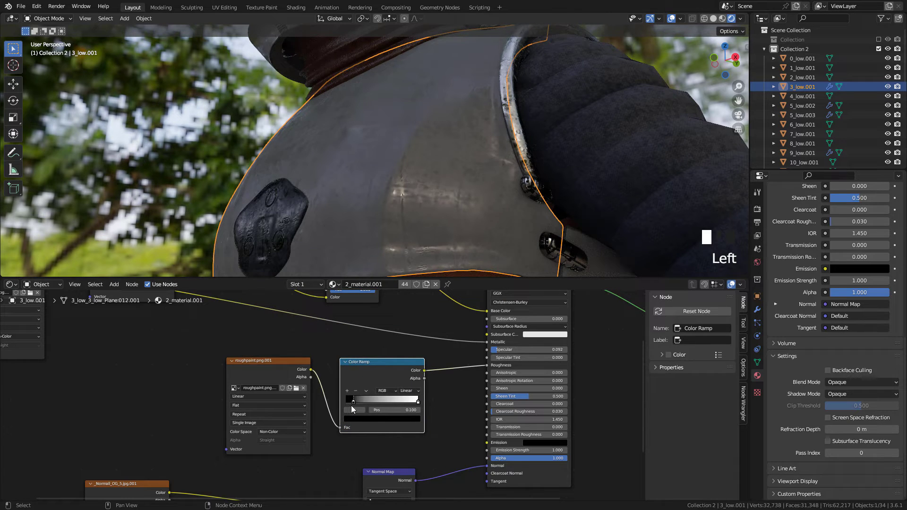
left_click(351, 409)
mouse_move(404, 367)
left_mouse_down()
mouse_move(405, 328)
mouse_move(404, 353)
left_mouse_up()
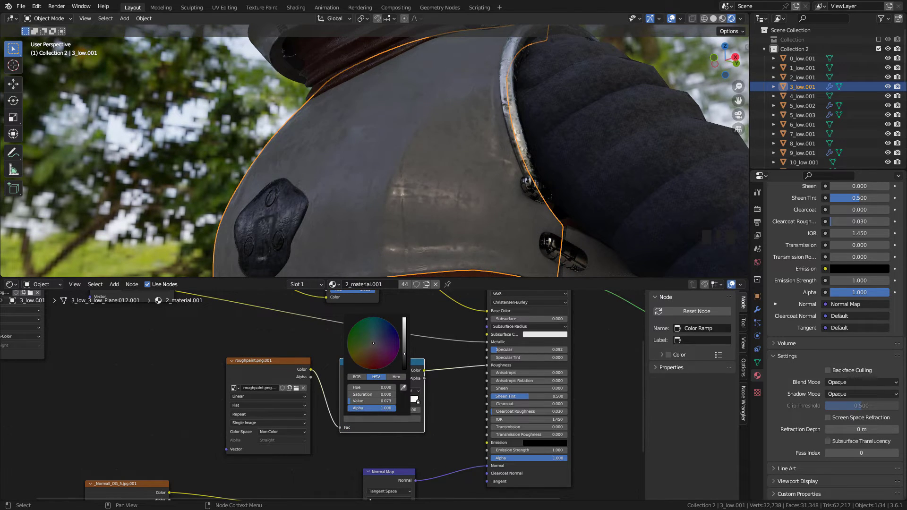
Lighten the Color Ramp stops to grey values, pulling them inward
scroll(472, 134, "up", 2)
middle_click_drag(472, 134, 594, 140)
scroll(331, 397, "up", 6)
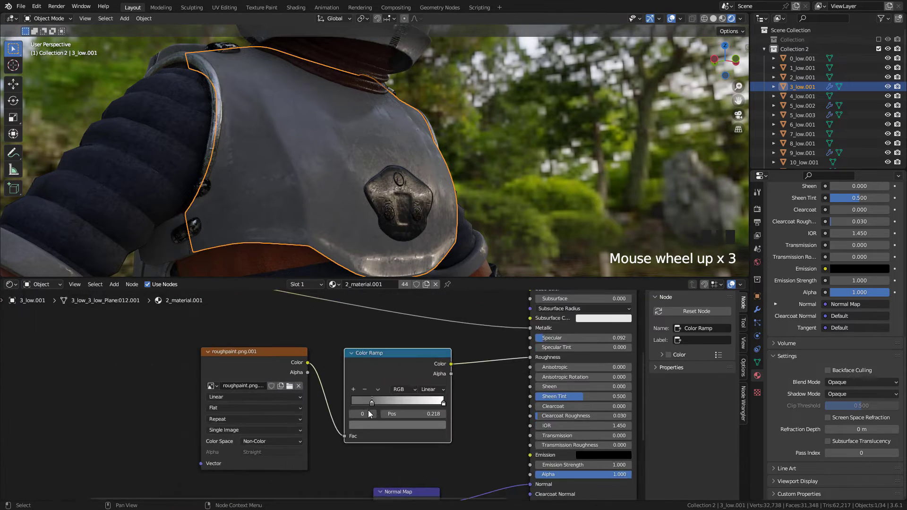
left_click(476, 407)
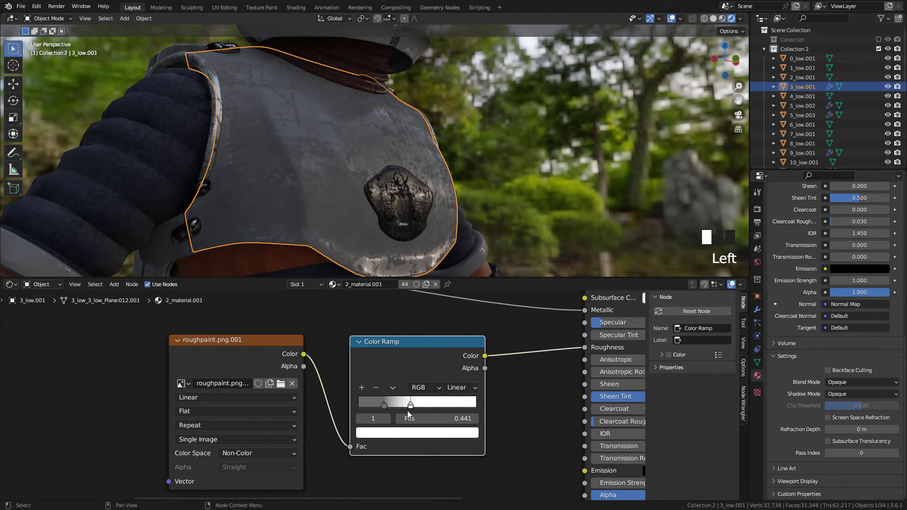
left_click(384, 406)
left_click(409, 433)
mouse_move(416, 405)
left_mouse_down()
mouse_move(441, 404)
mouse_move(427, 404)
left_mouse_up()
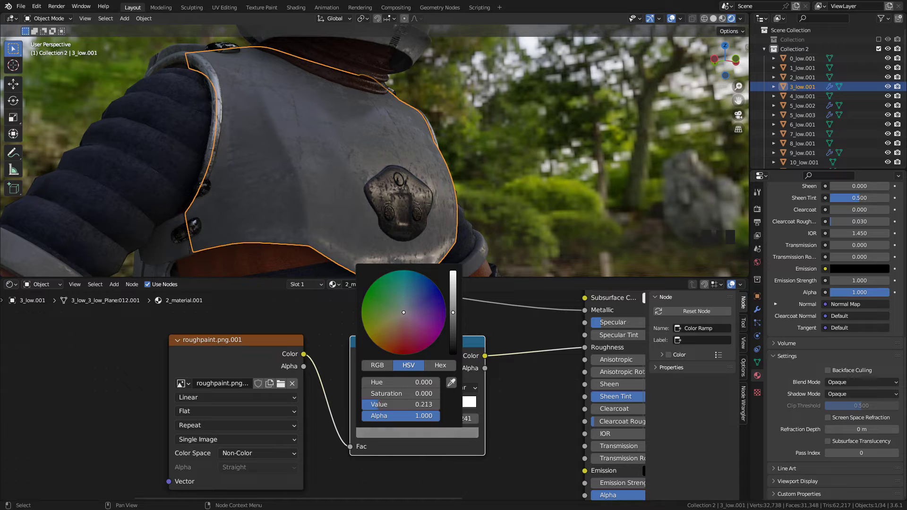
left_click(435, 405)
left_click(416, 432)
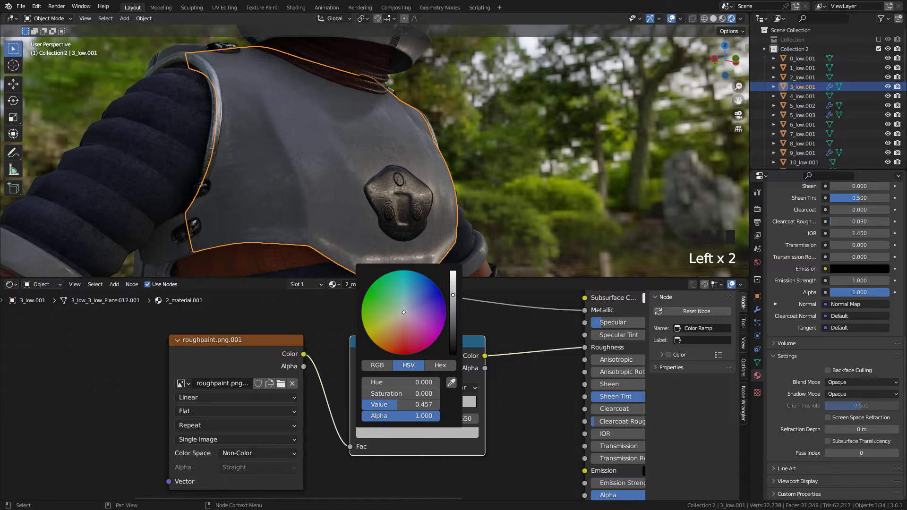
middle_click_drag(473, 179, 401, 174)
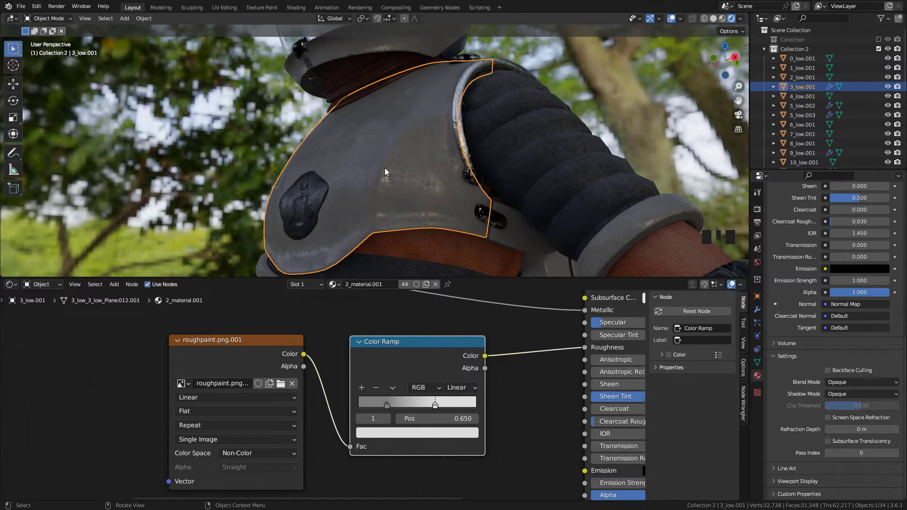
Add Texture Coordinate and Mapping nodes to roughpaint, feeding Generated into the Mapping Vector
middle_click_drag(217, 377, 344, 352)
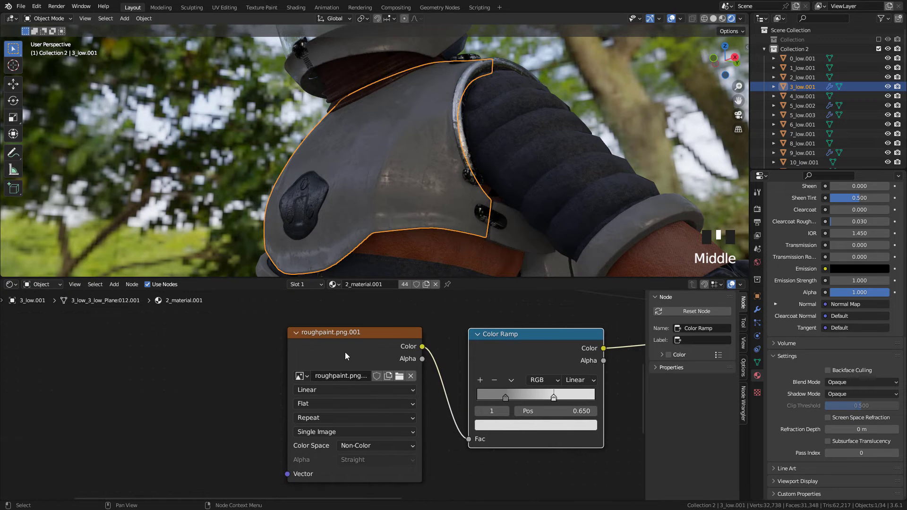
left_click(341, 344)
left_click_drag(329, 353, 331, 357)
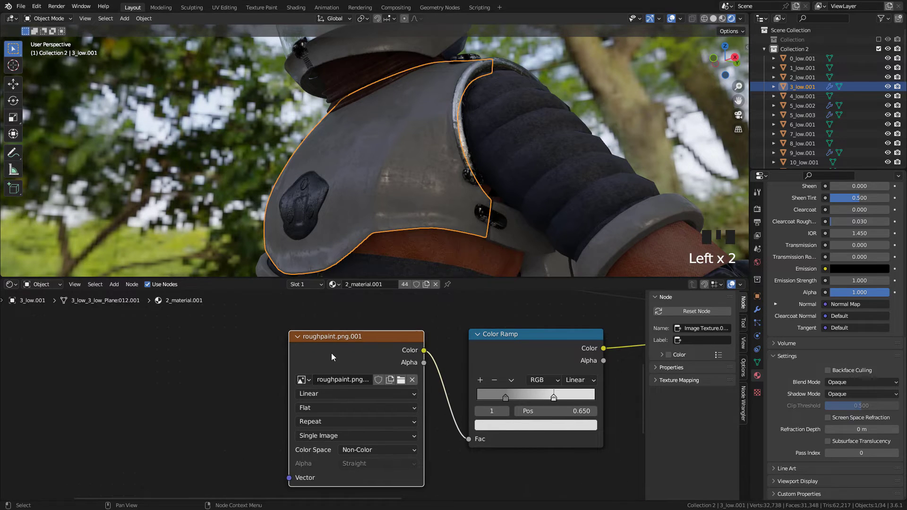
key("ctrl+t")
left_click_drag(239, 369, 166, 351)
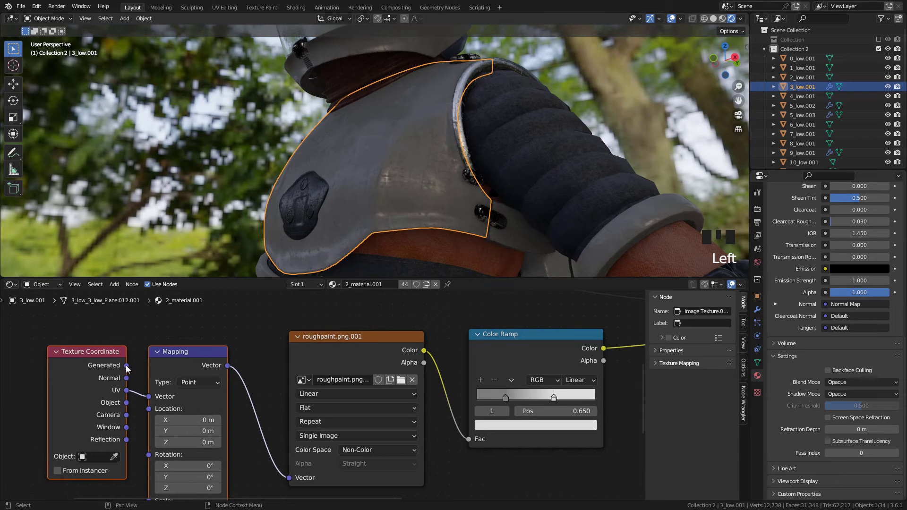
left_click_drag(127, 366, 158, 401)
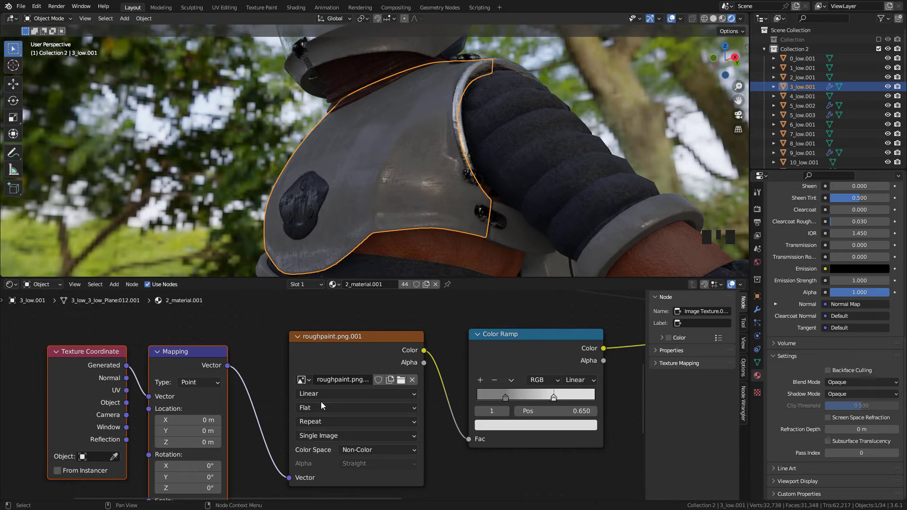
Switch the roughpaint projection to Box with Blend 1.000
left_click(316, 407)
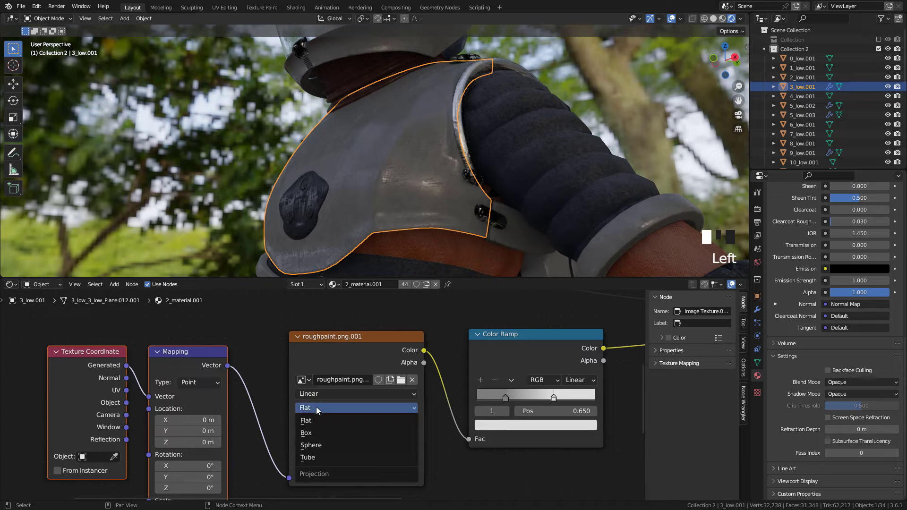
left_click(324, 433)
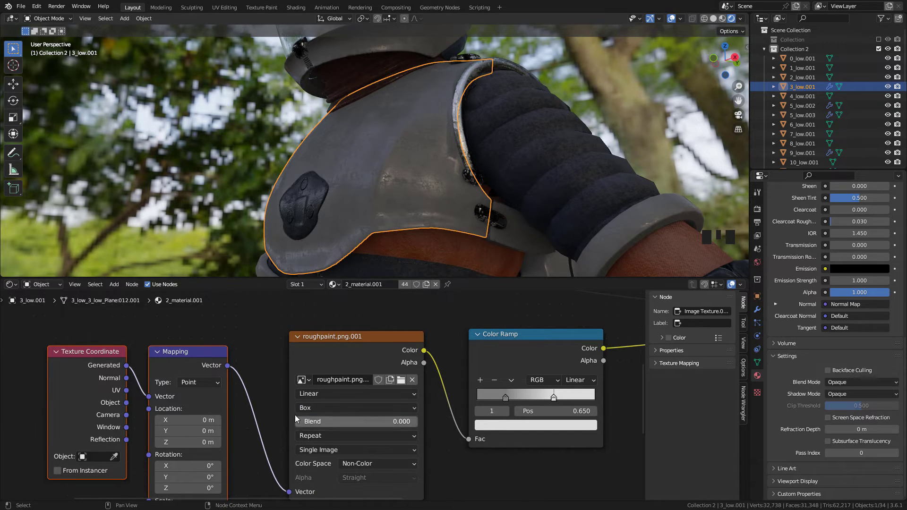
left_click(318, 425)
left_click_drag(317, 422, 418, 422)
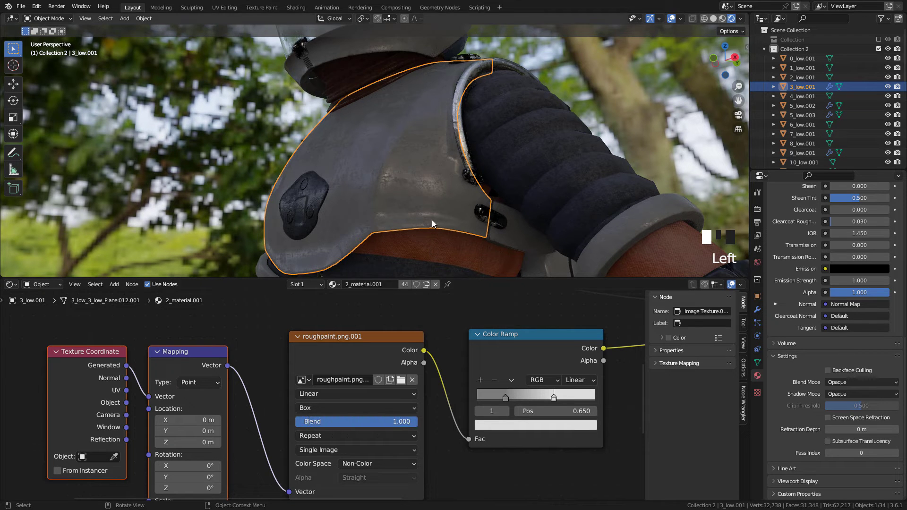
mouse_move(455, 201)
middle_mouse_down()
mouse_move(515, 197)
mouse_move(444, 193)
mouse_move(466, 193)
mouse_move(453, 203)
middle_mouse_up()
Shift the Material Output right and duplicate the Principled BSDF below it
scroll(393, 380, "down", 4)
left_click(387, 367)
left_click_drag(388, 367, 511, 372)
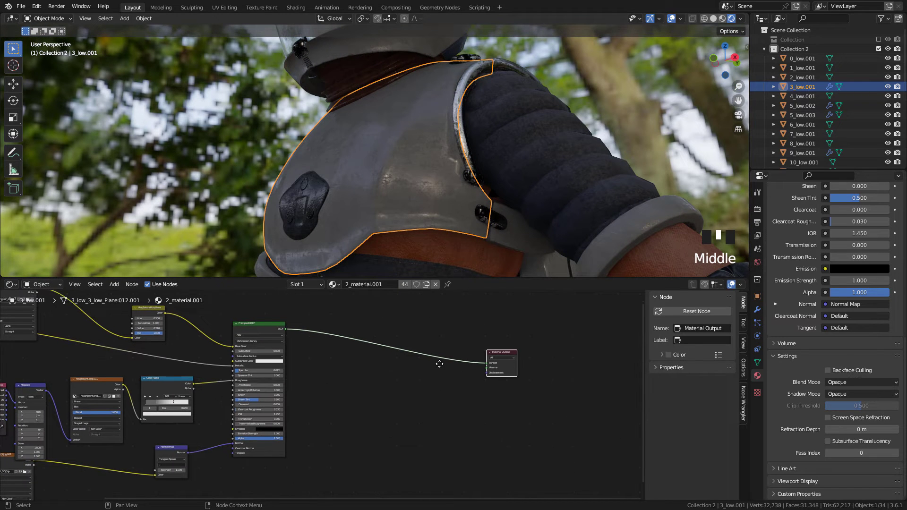
middle_click_drag(455, 354, 444, 341)
left_click(255, 326)
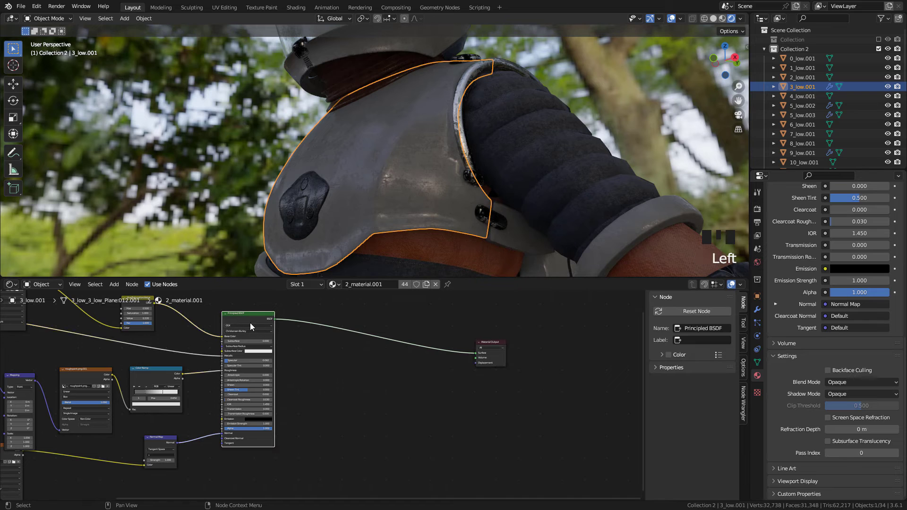
key("shift+d")
left_click(411, 378)
scroll(459, 382, "up", 1)
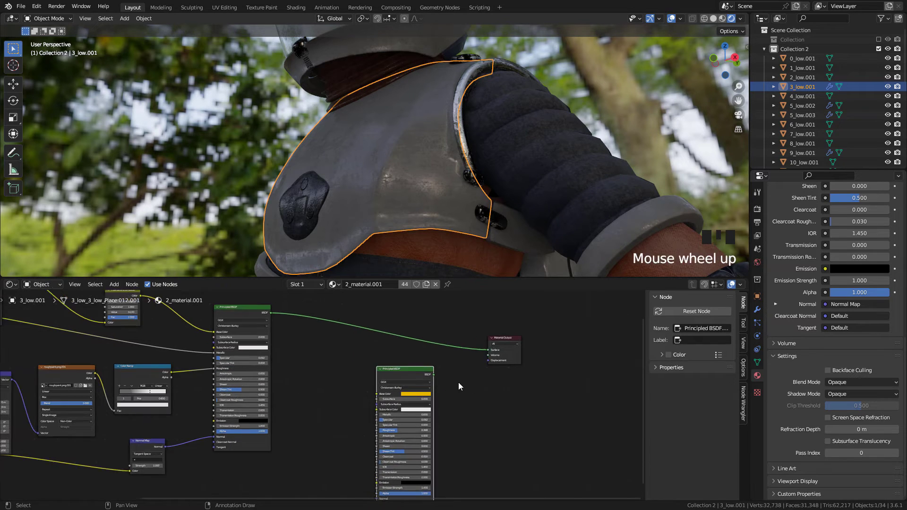
middle_click_drag(458, 382, 405, 375)
scroll(395, 375, "up", 2)
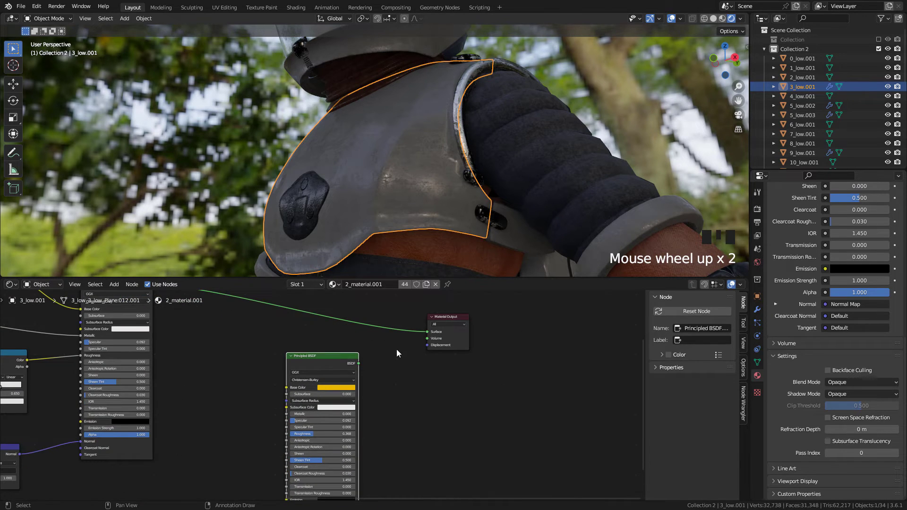
Insert a Mix Shader on the output link and plug the duplicate into its second Shader input
key("shift+a")
mouse_move(370, 309)
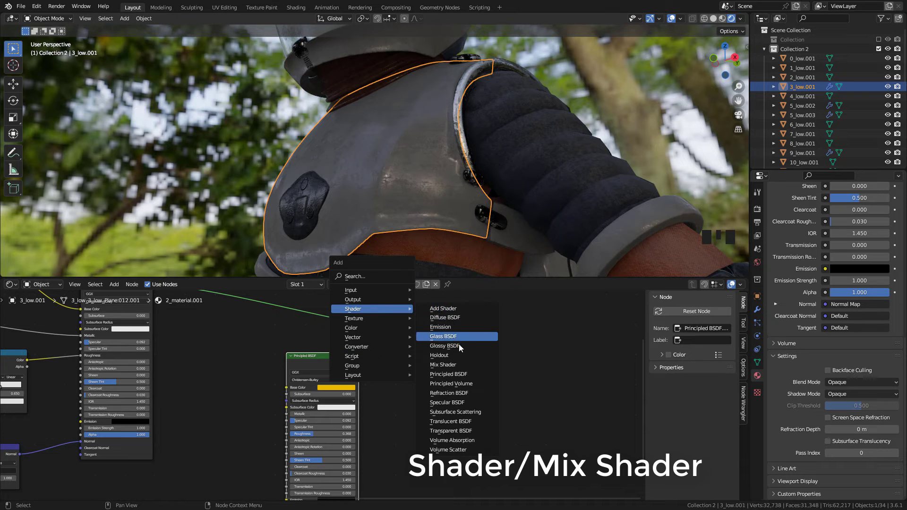
left_click(462, 369)
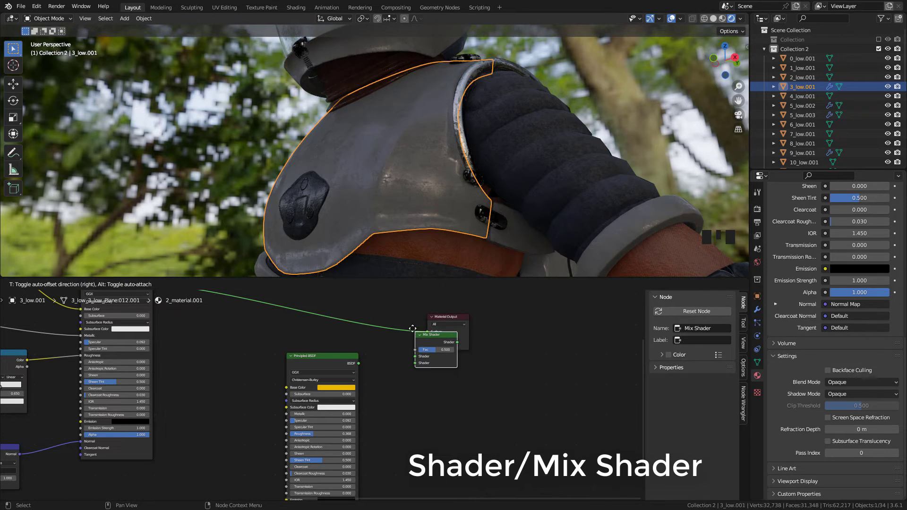
left_click(383, 372)
mouse_move(358, 363)
left_mouse_down()
mouse_move(301, 381)
mouse_move(365, 352)
left_mouse_up()
middle_click_drag(384, 325, 431, 398)
left_click(431, 399)
left_click_drag(430, 399, 422, 399)
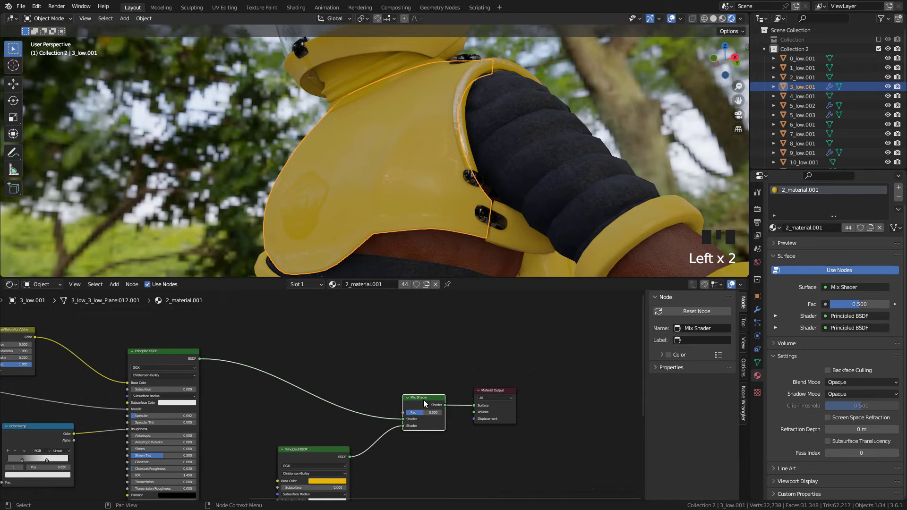
Add an image texture chain driving the mix factor, loading scratch.png as Non-Color
key("ctrl+t")
left_click_drag(353, 437, 319, 331)
scroll(344, 335, "up", 2)
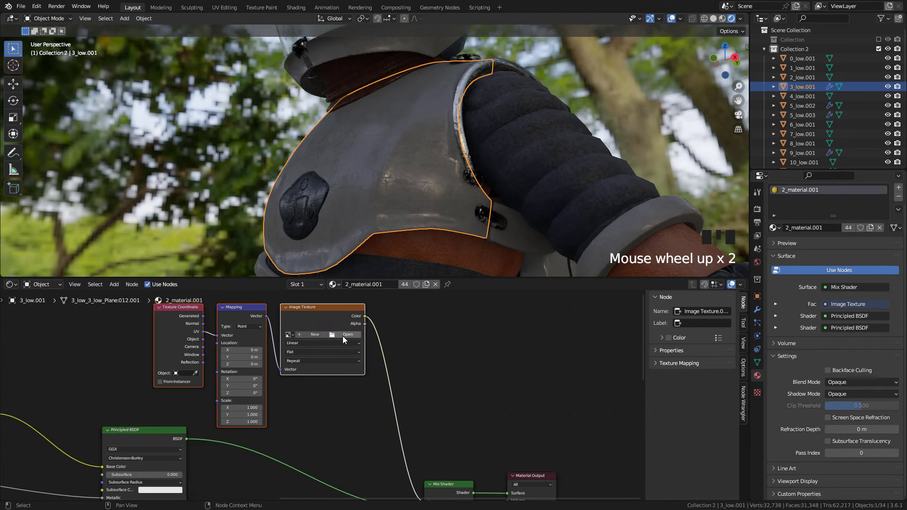
left_click(346, 335)
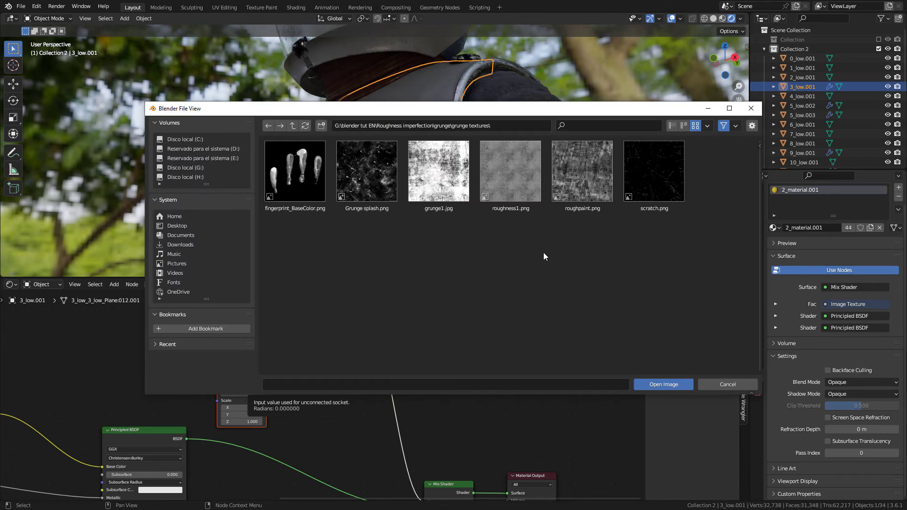
double_click(657, 175)
middle_click_drag(441, 412, 438, 388)
left_click(337, 354)
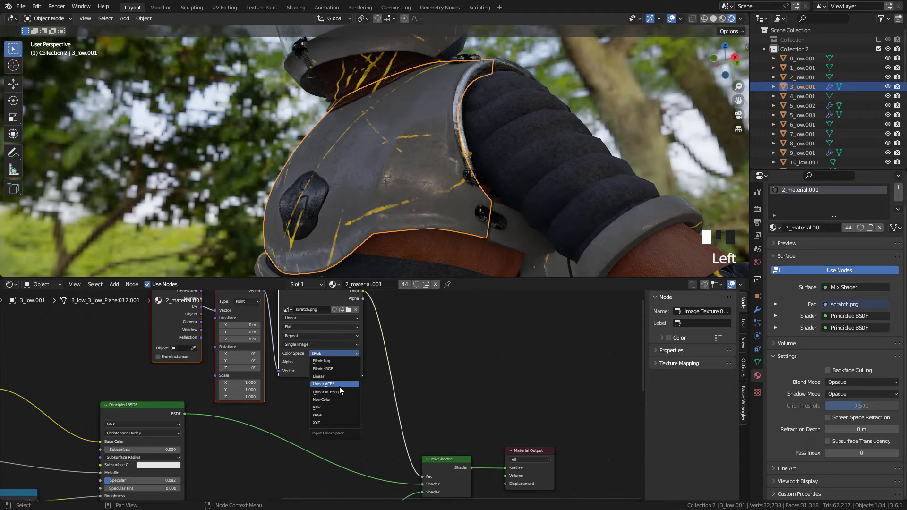
left_click(336, 401)
mouse_move(444, 459)
middle_mouse_down()
mouse_move(451, 383)
mouse_move(464, 390)
middle_mouse_up()
Set the scratch shader's Base Color to a desaturated mid-dark grey
scroll(470, 352, "up", 5)
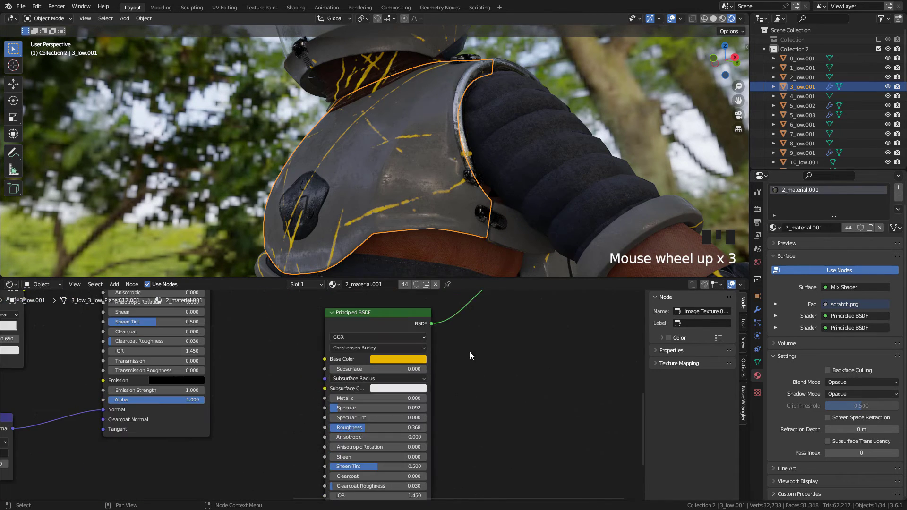
left_click(411, 352)
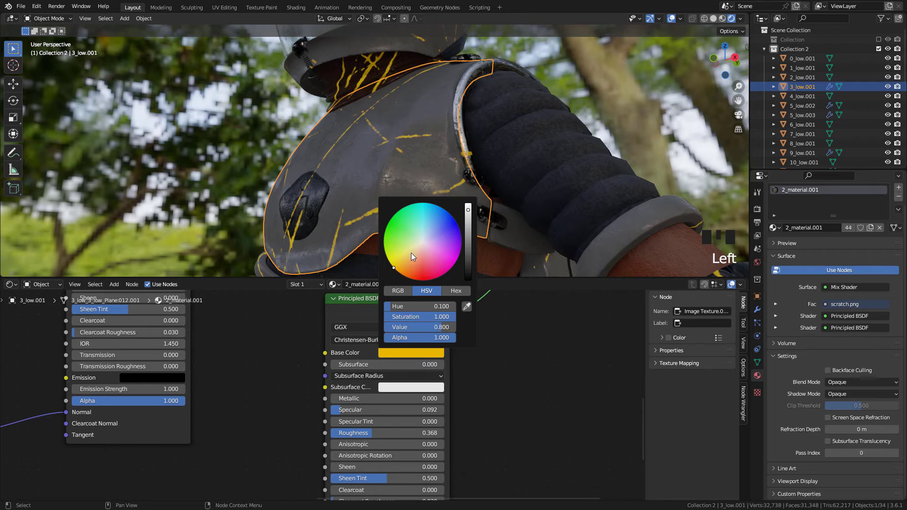
left_click_drag(411, 253, 423, 241)
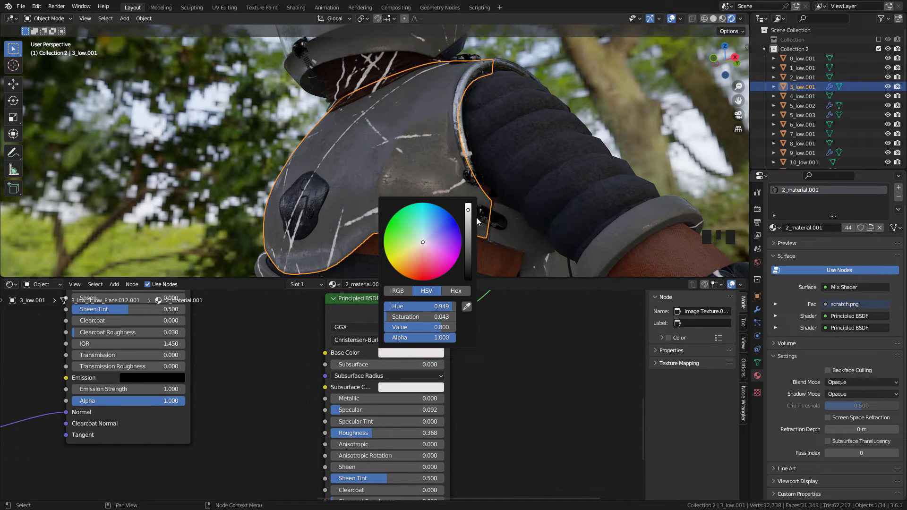
left_click_drag(468, 214, 467, 230)
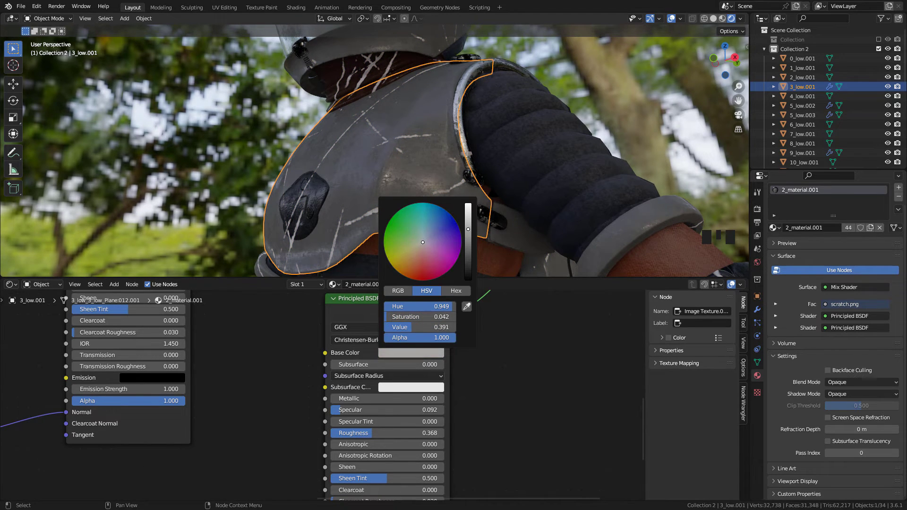
Make the scratch shader fully metallic (1.0) with Roughness 0.027
left_click_drag(382, 435, 346, 435)
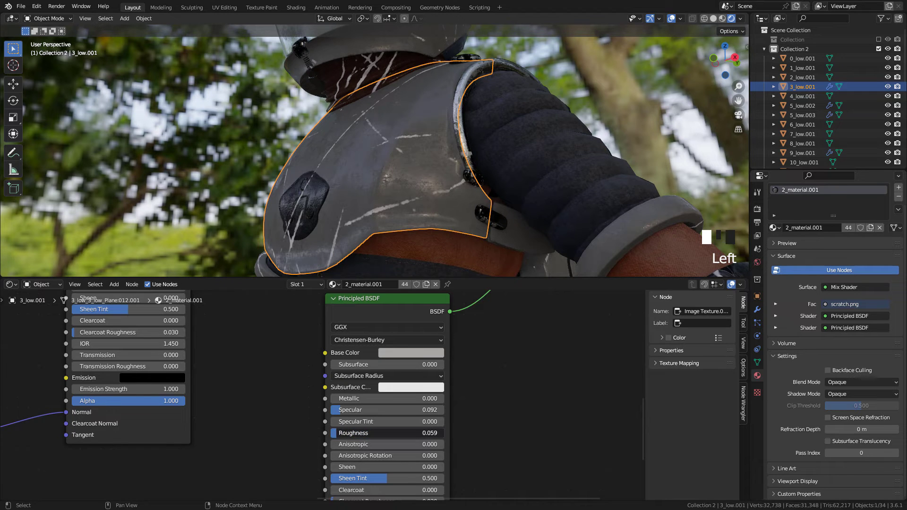
left_click_drag(342, 398, 425, 398)
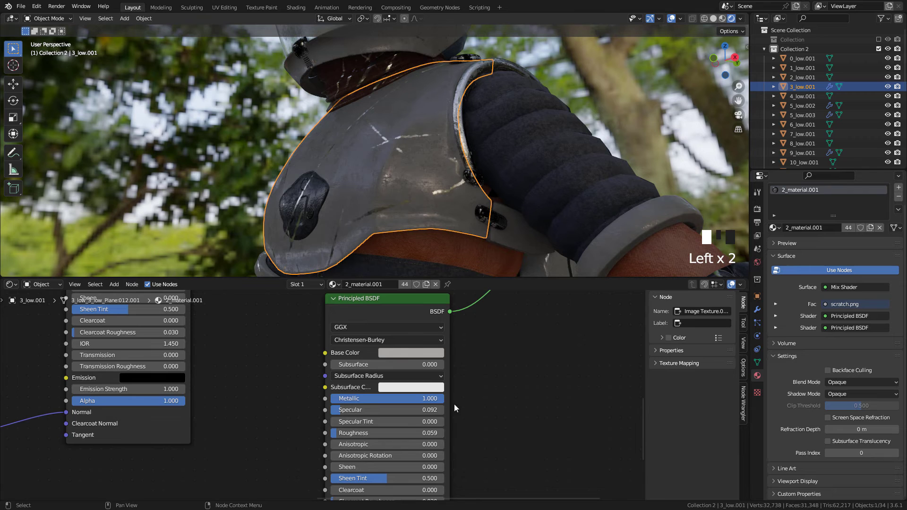
left_click_drag(344, 433, 340, 432)
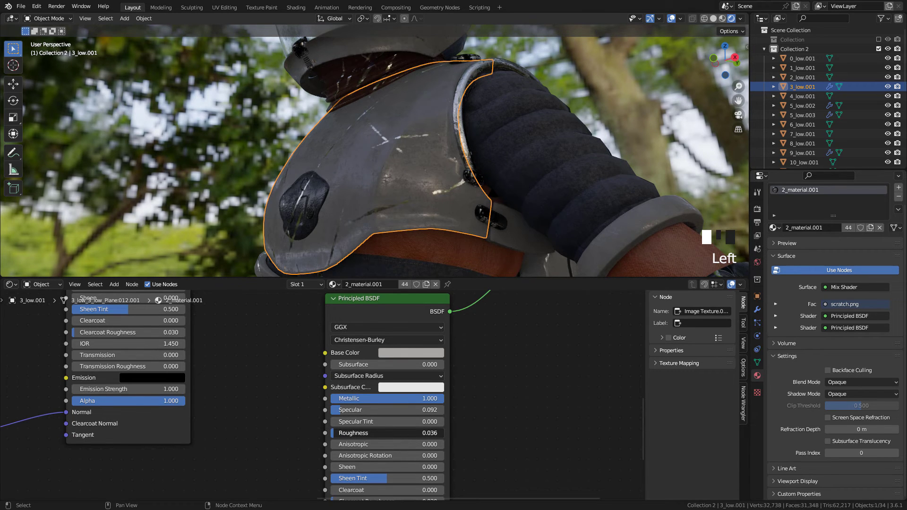
scroll(463, 337, "down", 3)
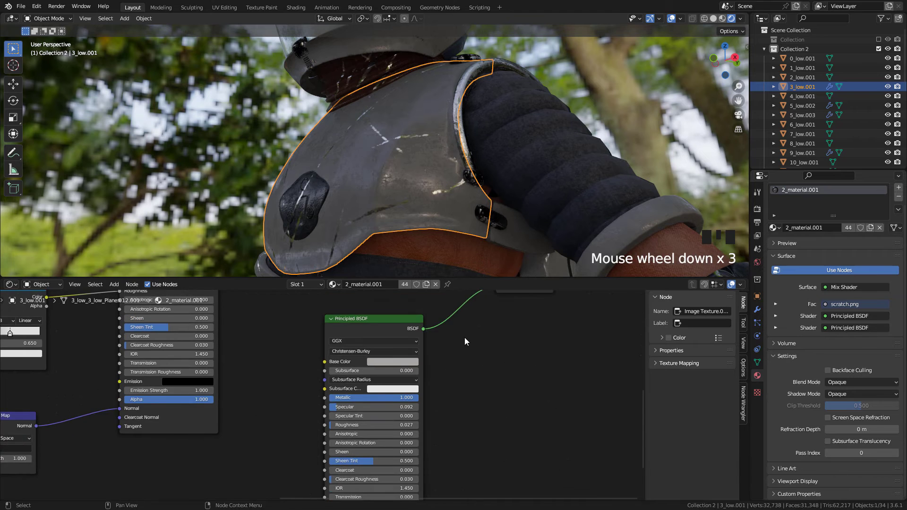
middle_click_drag(463, 338, 462, 397)
middle_click_drag(449, 291, 444, 339)
middle_click_drag(420, 289, 388, 357)
Insert a Color Ramp between scratch.png and the Mix Shader Fac, sharpening the mask
middle_click_drag(433, 443, 435, 423)
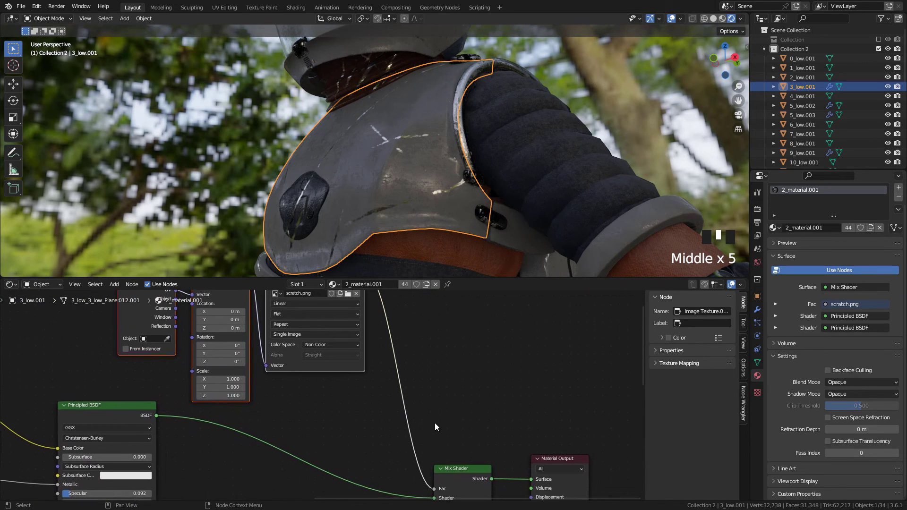
key("shift+a")
mouse_move(399, 410)
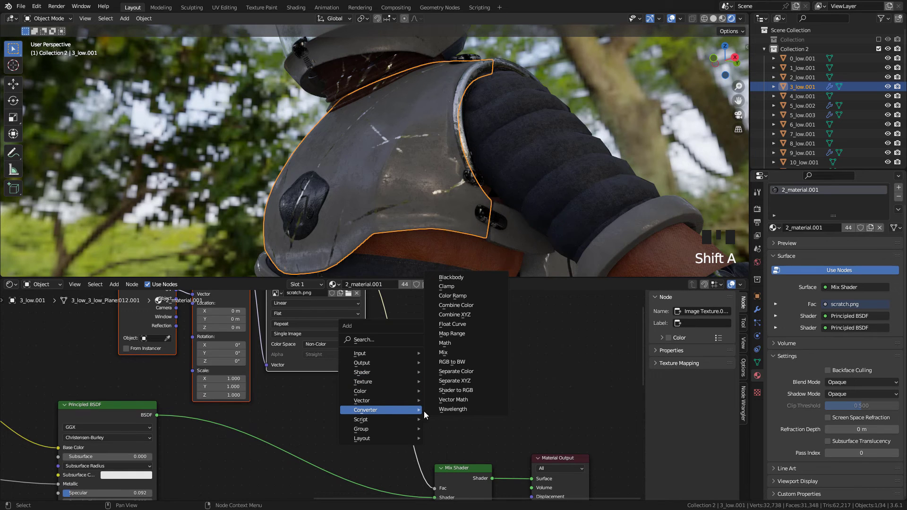
left_click(465, 306)
left_click(391, 345)
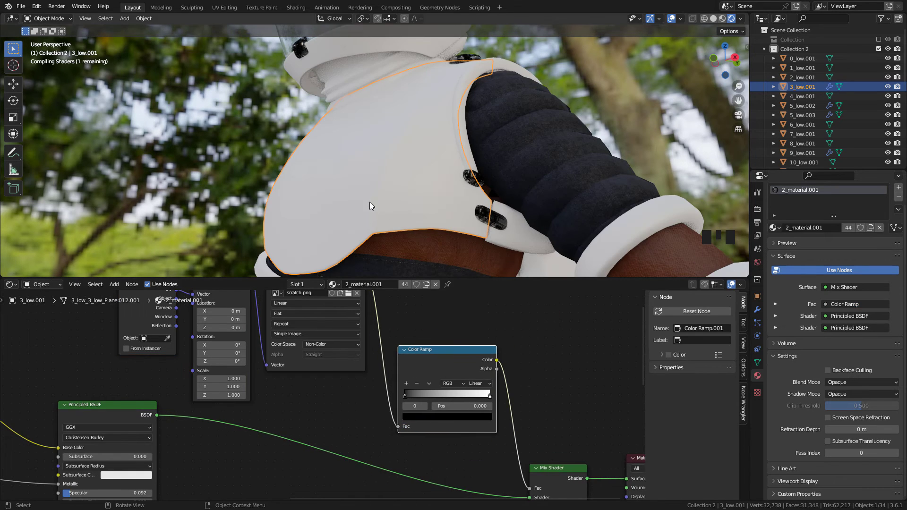
scroll(429, 373, "up", 5)
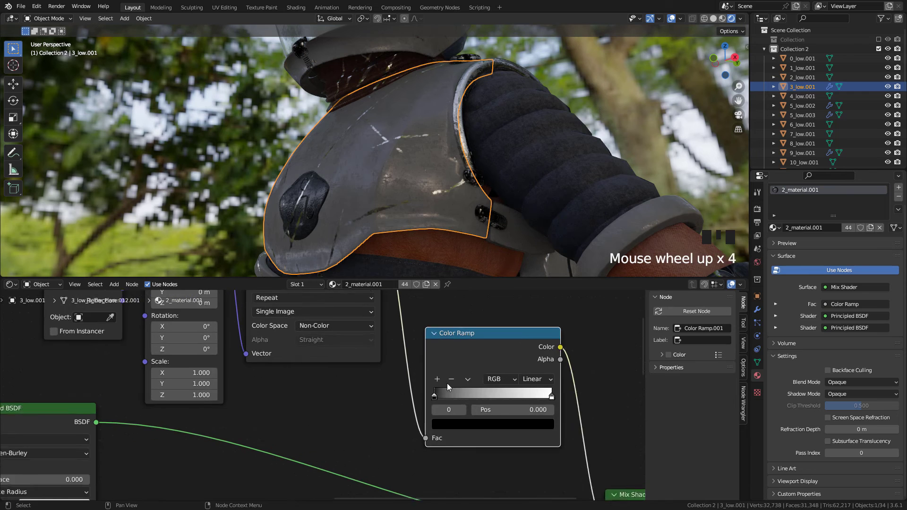
left_click_drag(443, 397, 480, 402)
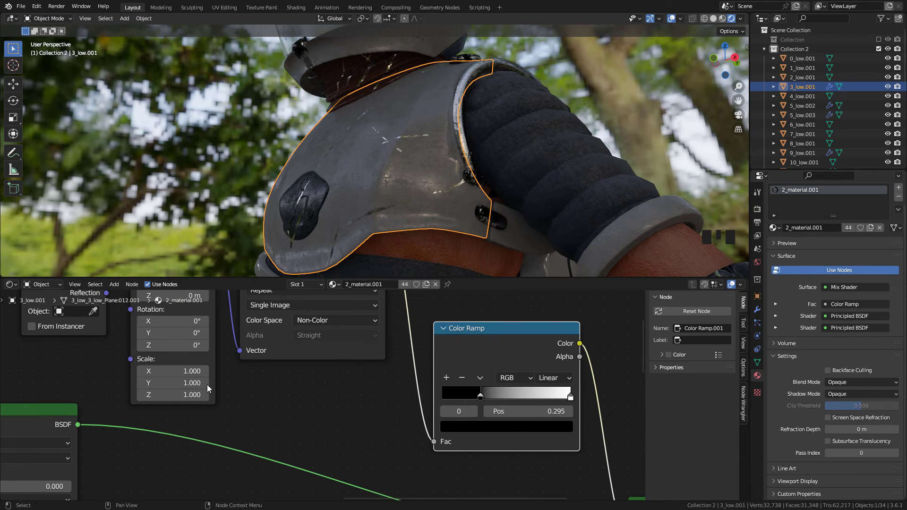
Scale the scratch mapping to 6 in X and Y and settle ramp stops at 0.214 and 0.936
left_click_drag(184, 371, 185, 383)
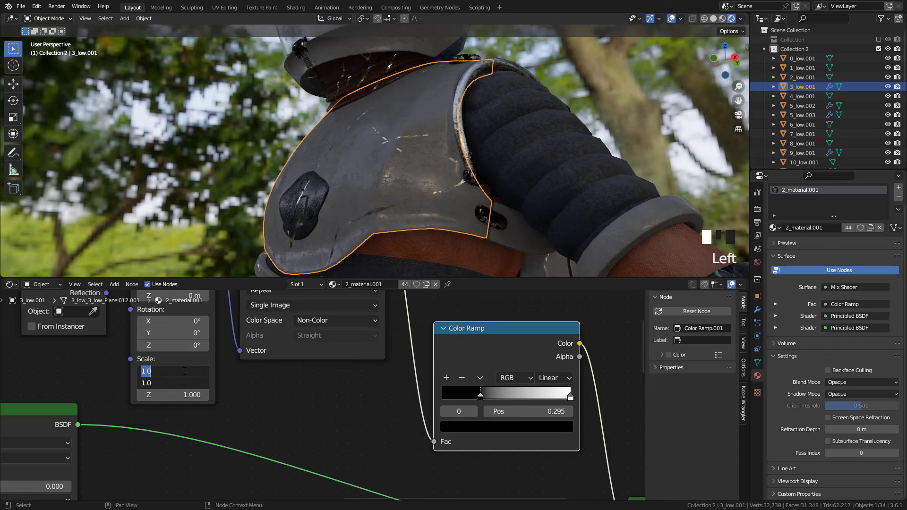
type("6")
key("Return")
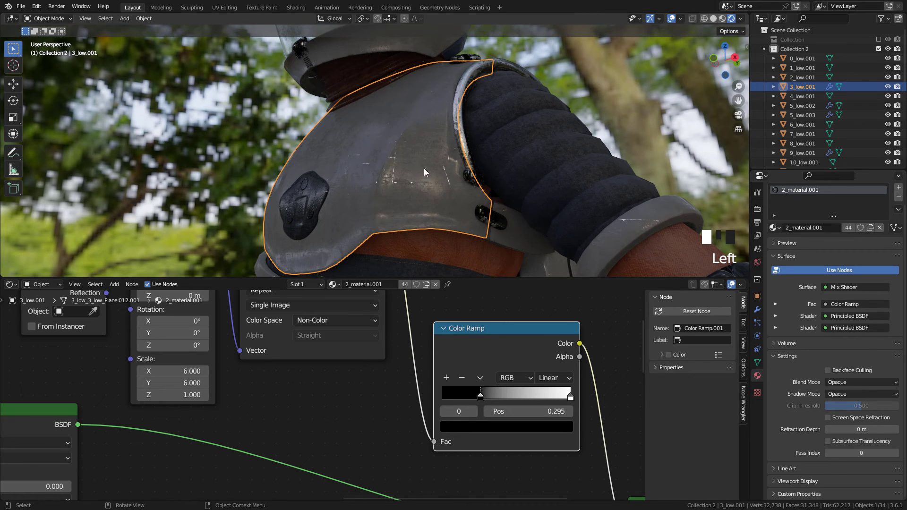
mouse_move(424, 172)
middle_mouse_down()
mouse_move(463, 174)
mouse_move(420, 173)
middle_mouse_up()
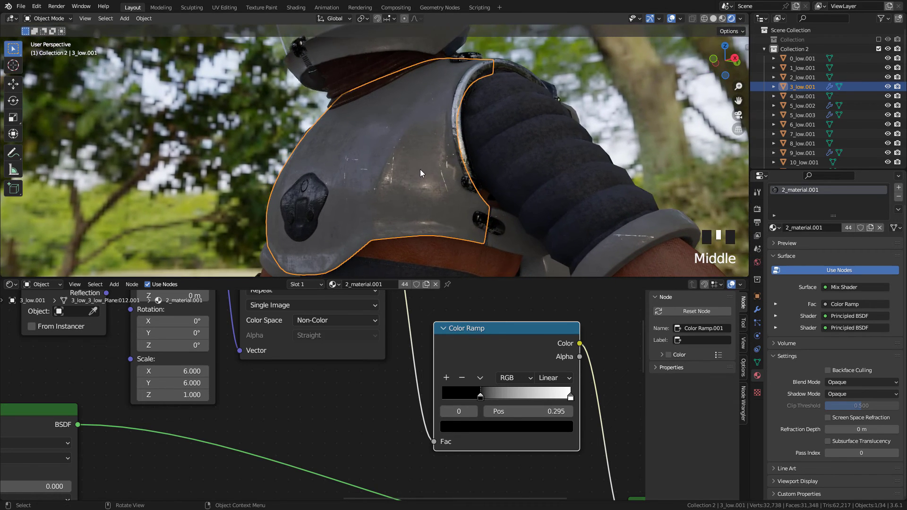
mouse_move(481, 398)
left_mouse_down()
mouse_move(499, 399)
mouse_move(469, 400)
left_mouse_up()
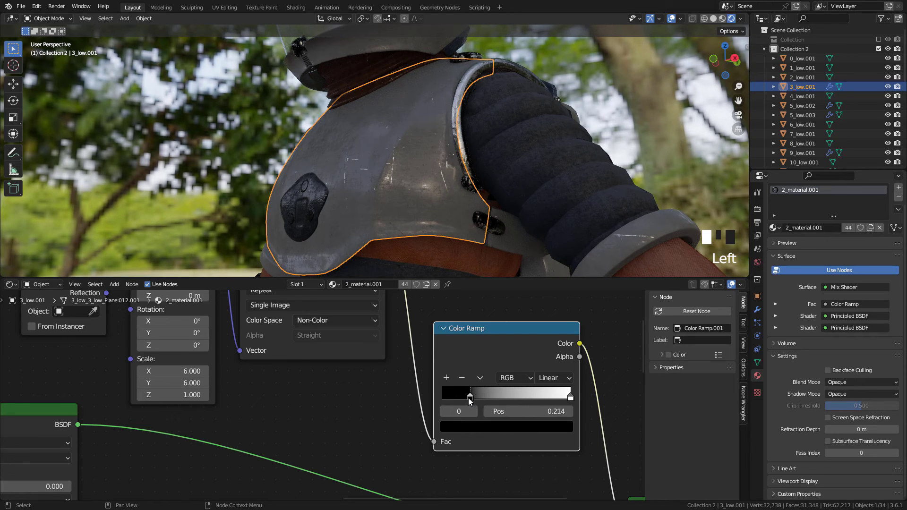
left_click_drag(570, 398, 562, 398)
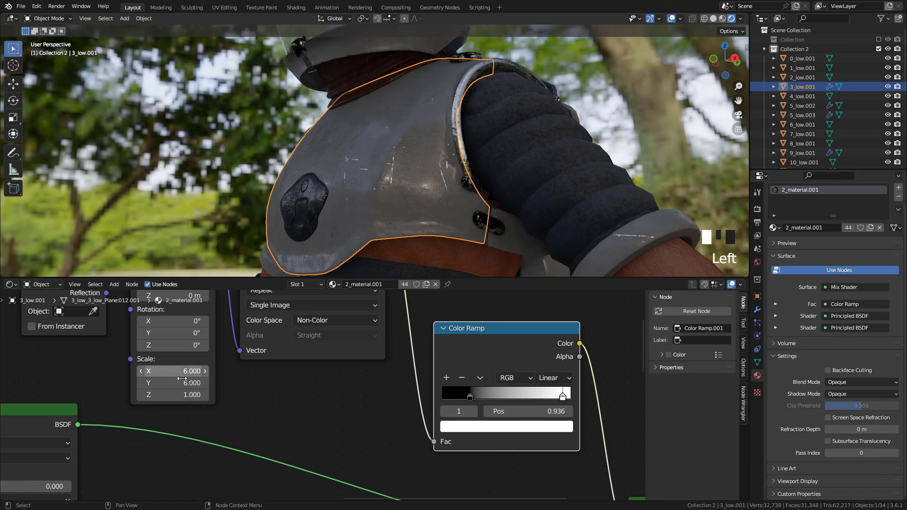
Raise the scratch shader's Roughness to 0.305, then orbit to inspect and return to the Color Ramp
scroll(442, 213, "up", 2)
middle_click_drag(331, 425, 406, 368)
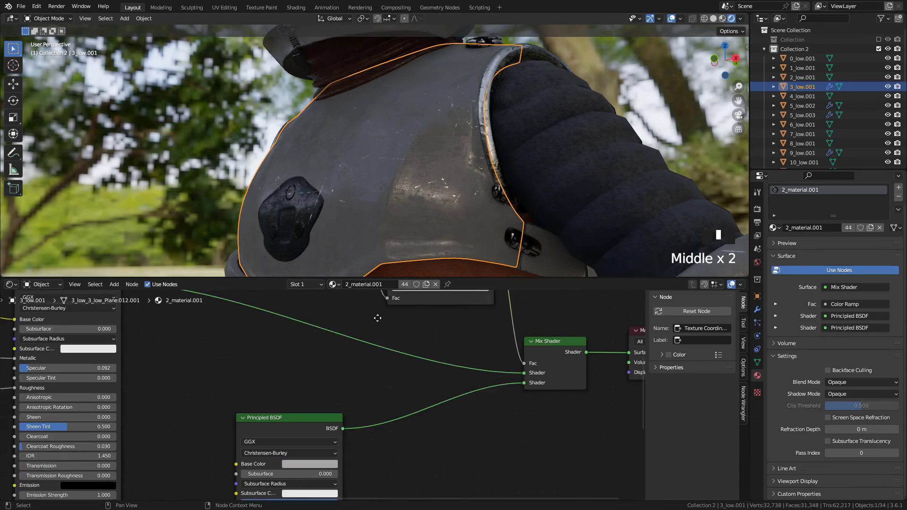
middle_click_drag(331, 448, 406, 368)
middle_click_drag(359, 425, 377, 377)
scroll(405, 370, "up", 2)
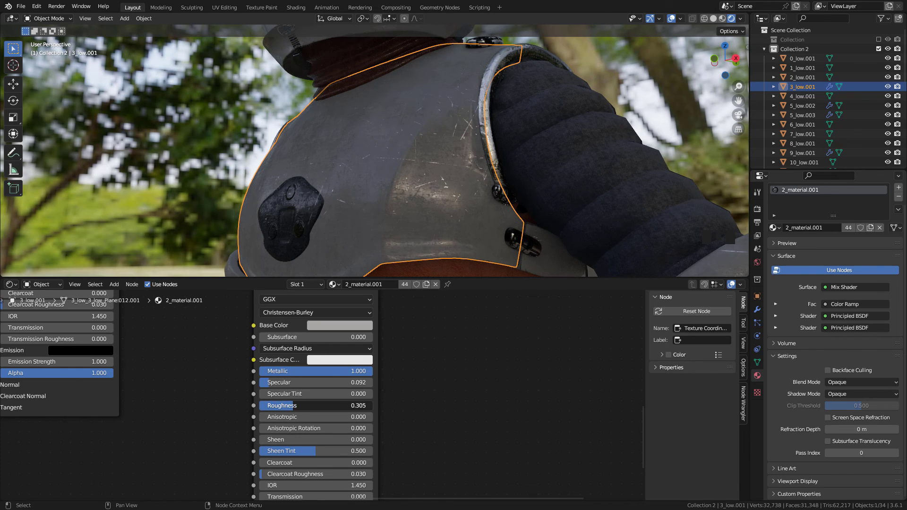
middle_click_drag(425, 142, 564, 115)
middle_click_drag(392, 357, 437, 448)
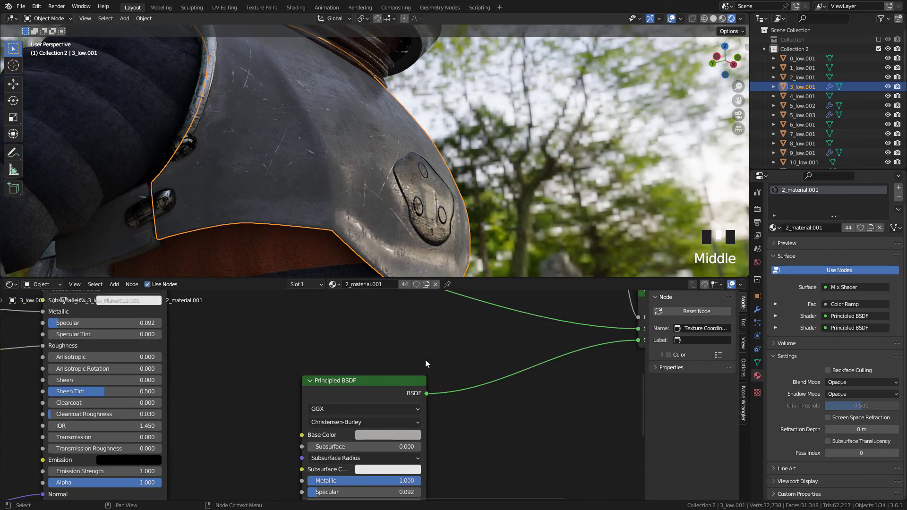
middle_click_drag(482, 340, 425, 387)
scroll(414, 402, "up", 2)
scroll(413, 402, "up", 1)
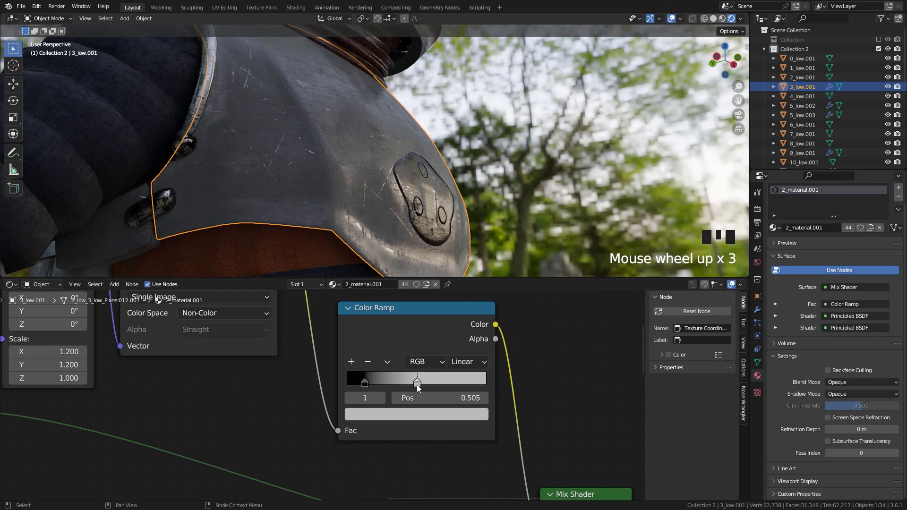